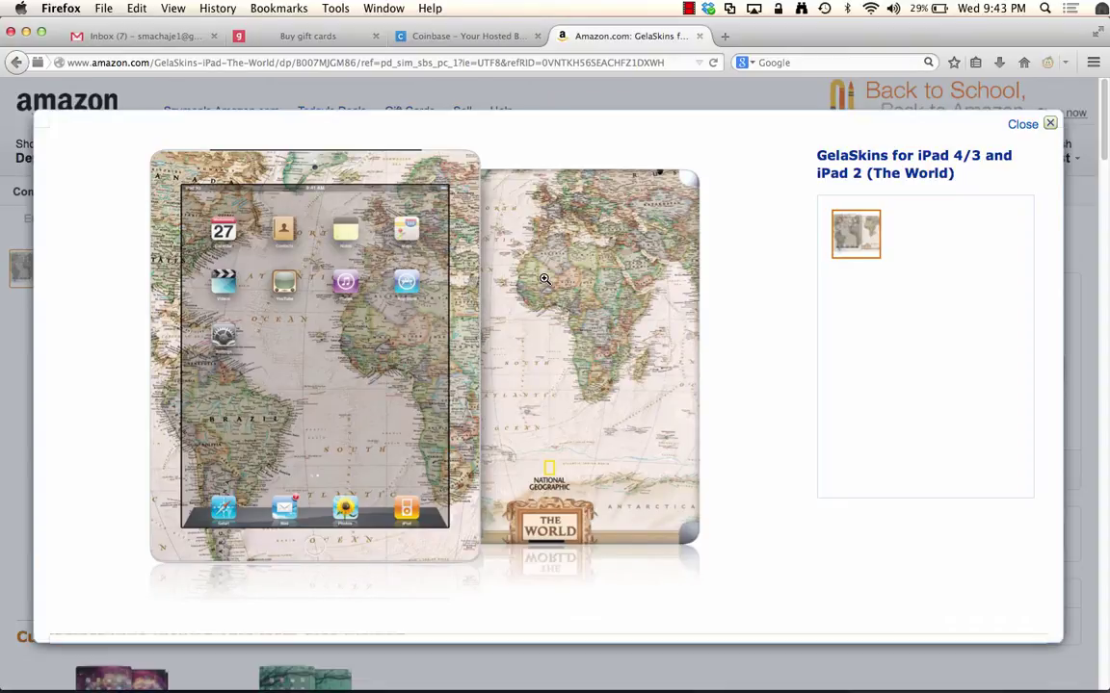
# Close the enlarged GelaSkins product image on Amazon and switch to Coinbase to check the wallet balance
pyautogui.click(1021, 123)
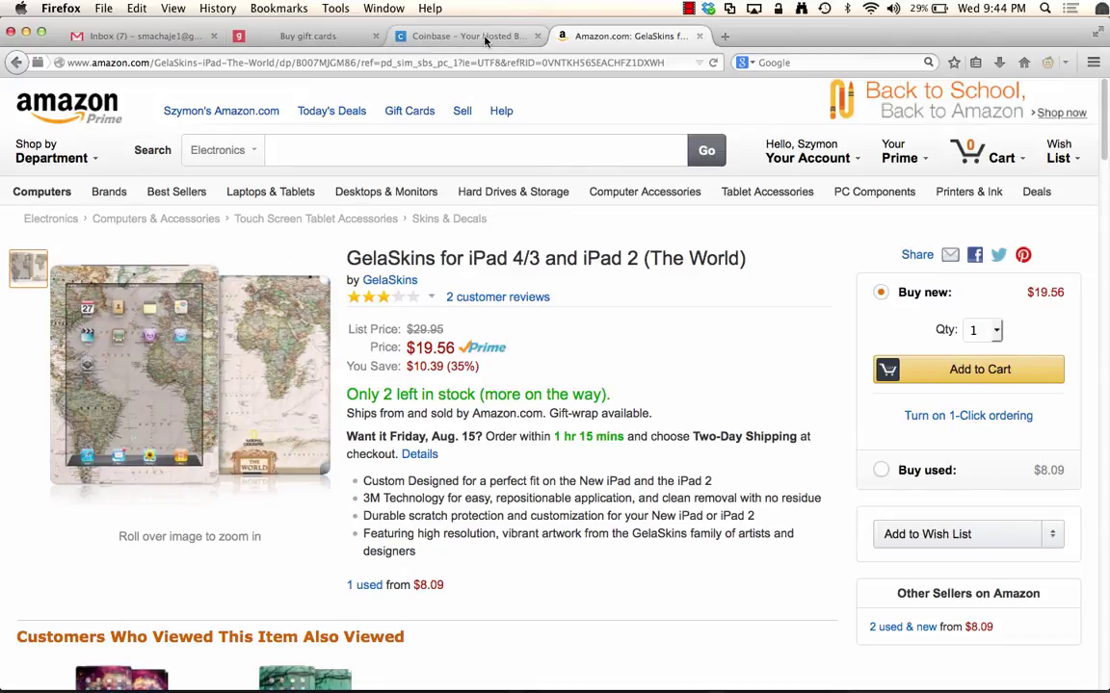
pyautogui.click(443, 37)
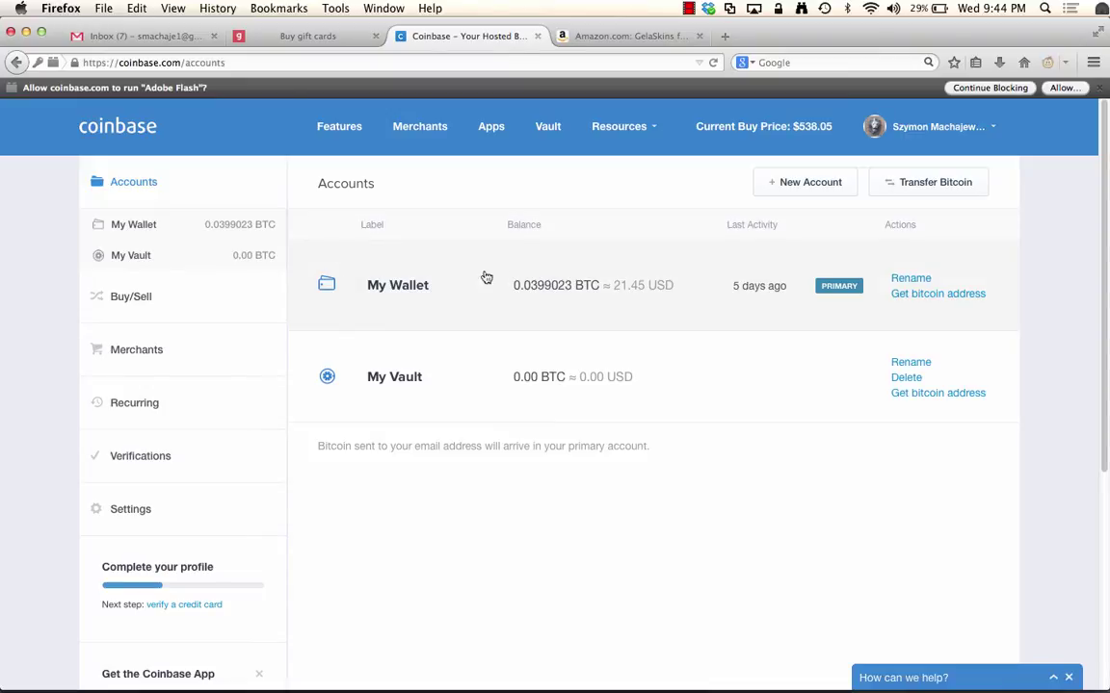
# Switch to Gyft, select the Amazon.com gift card and set its value to $20
pyautogui.click(281, 33)
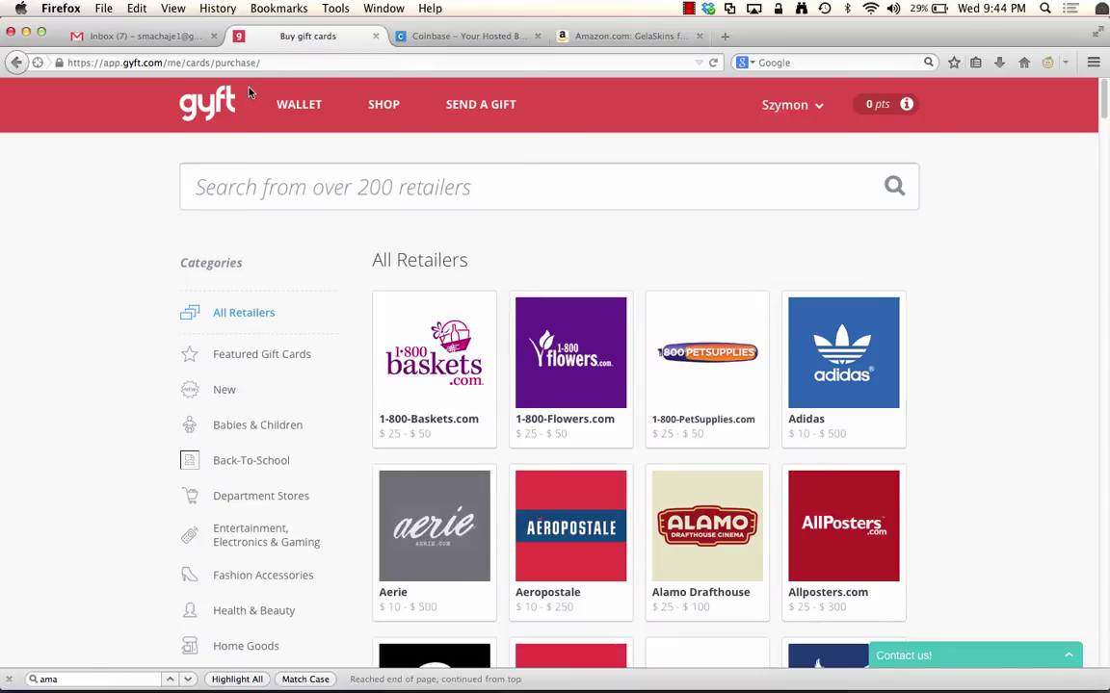
pyautogui.scroll(-5, 493, 331)
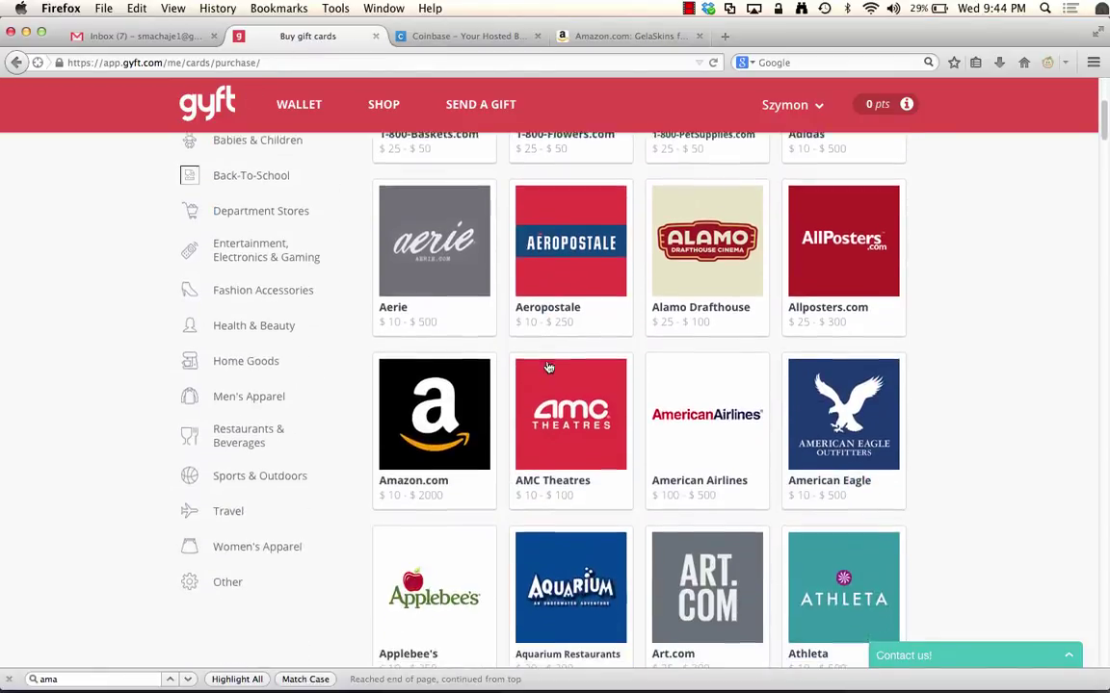
pyautogui.click(443, 406)
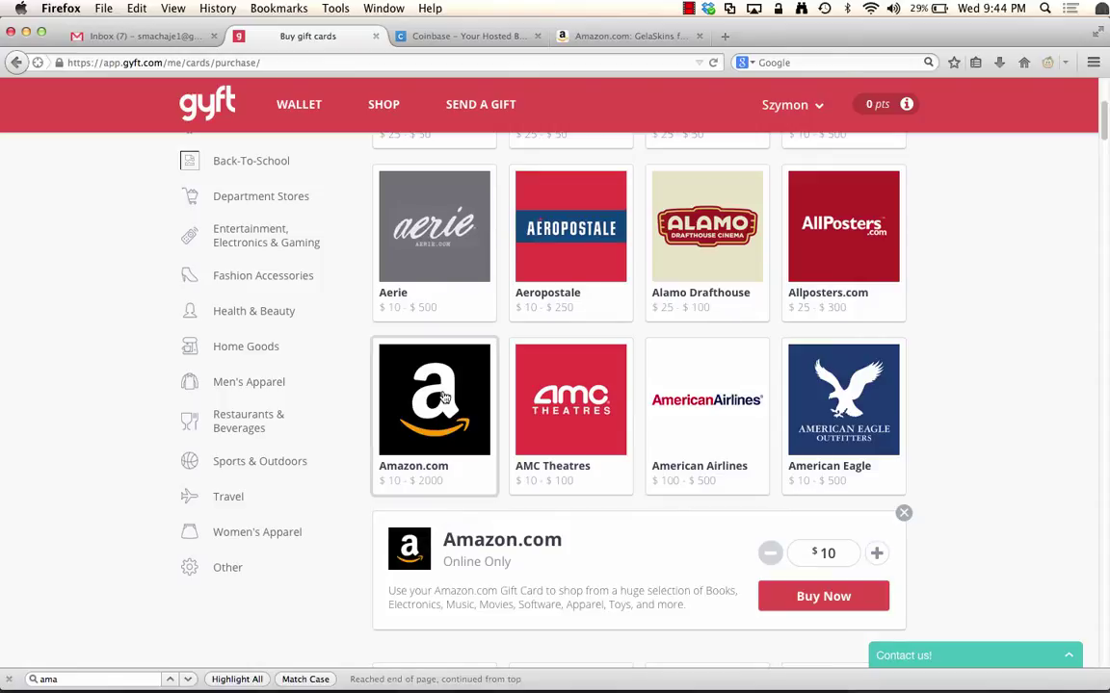
pyautogui.scroll(-2, 642, 572)
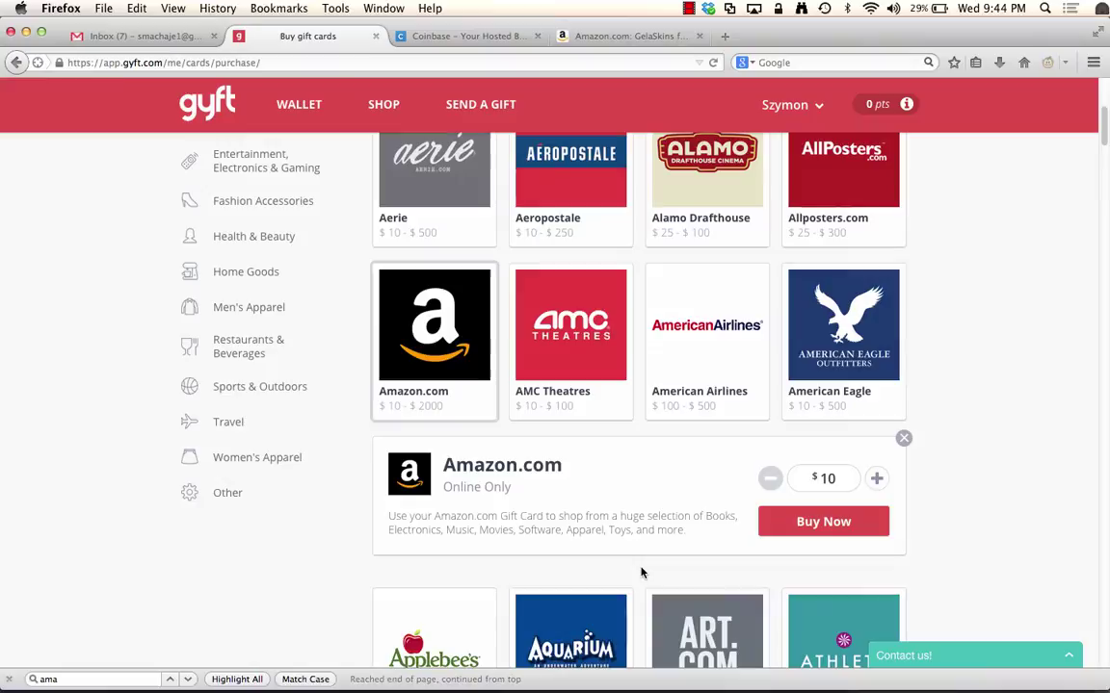
pyautogui.click(877, 479)
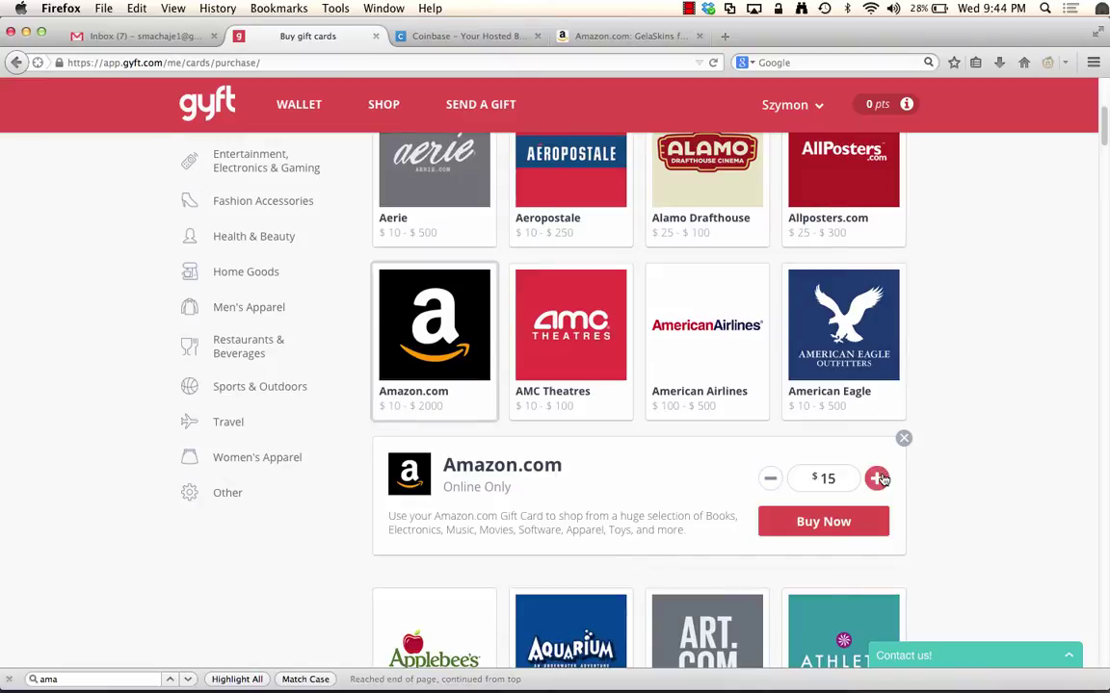
pyautogui.click(878, 479)
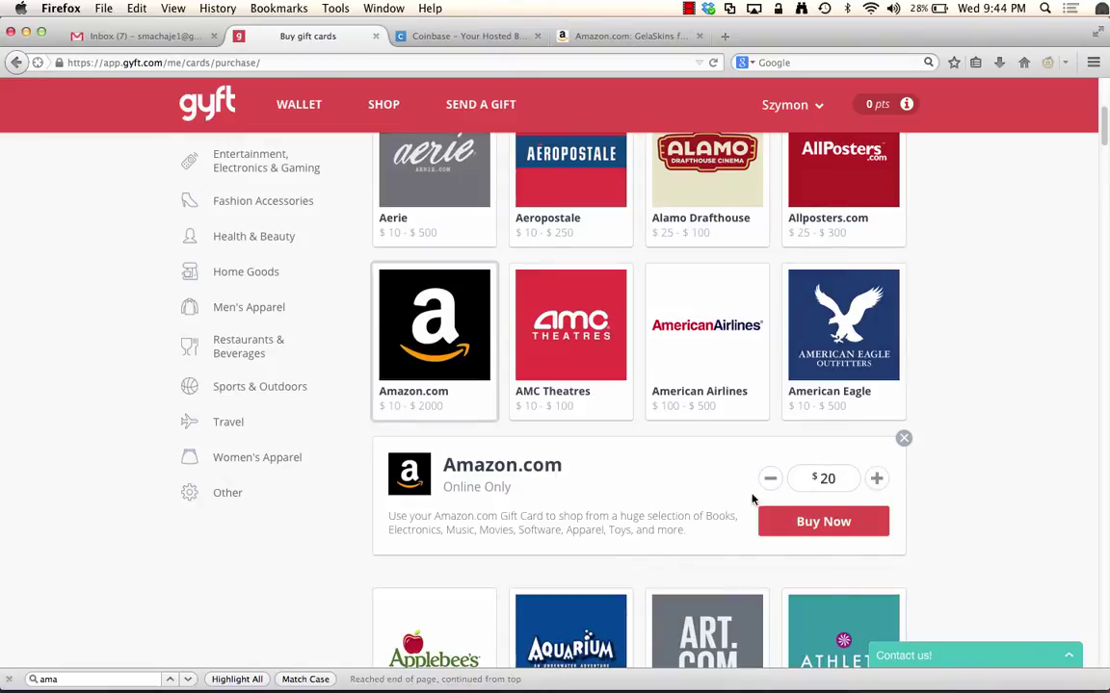
# Buy the Amazon.com gift card with Bitcoin as the payment method and proceed to the payment invoice
pyautogui.click(806, 523)
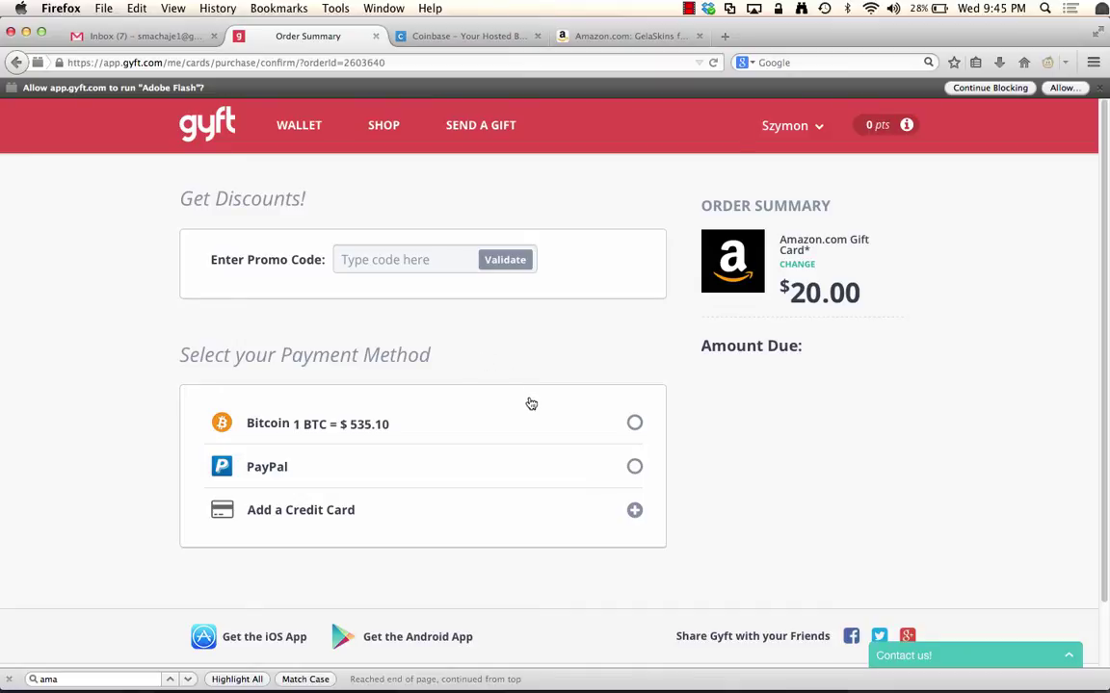
pyautogui.click(479, 427)
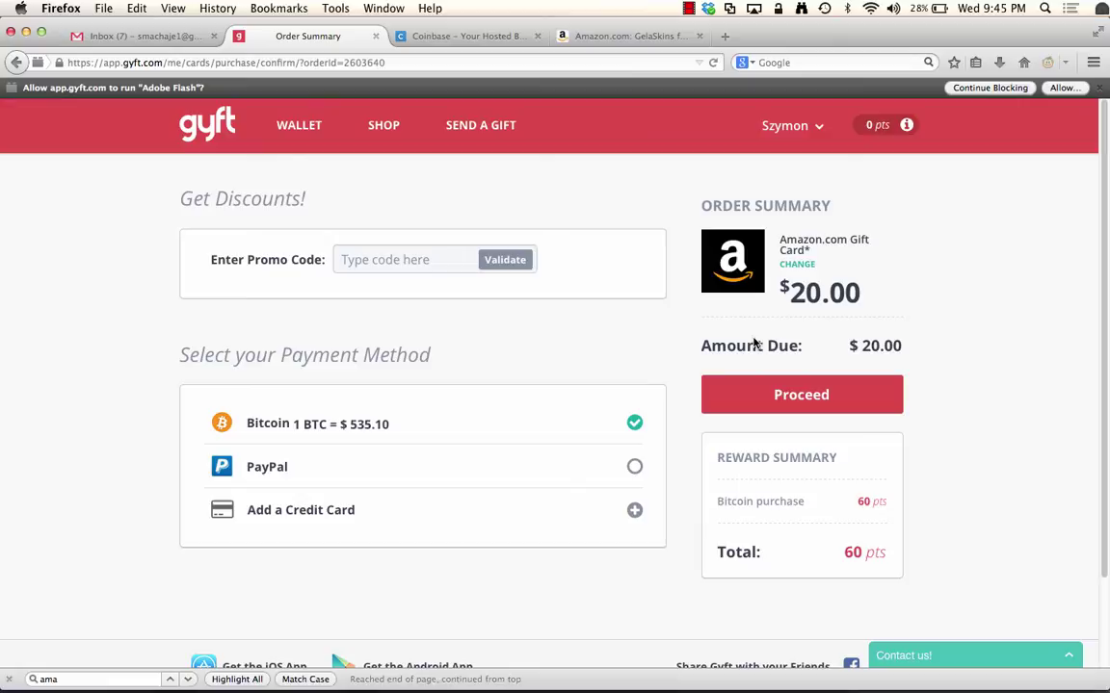
pyautogui.click(790, 394)
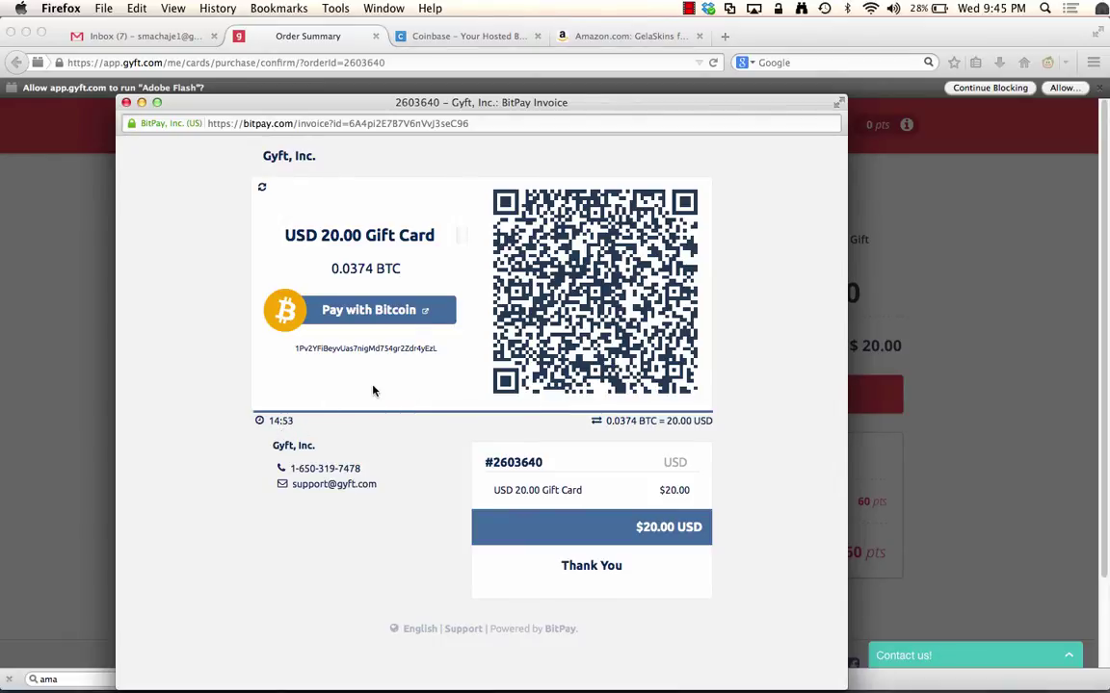
# Copy the Bitcoin payment address from the BitPay invoice and paste it into the browser's search box as a check
pyautogui.doubleClick(441, 350)
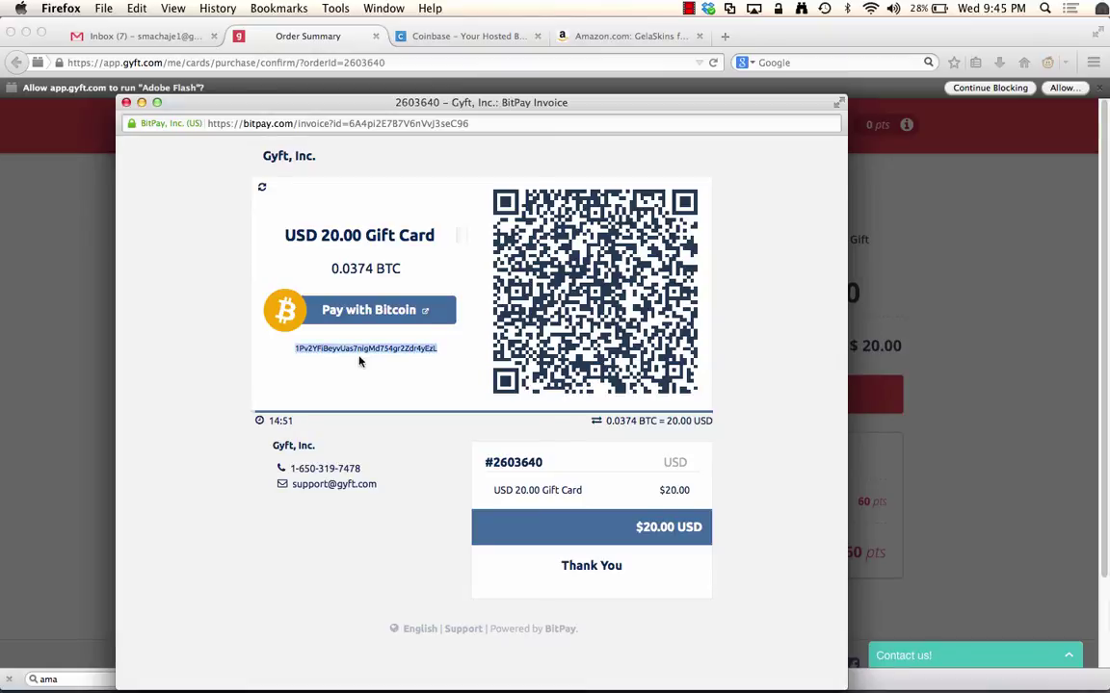
pyautogui.rightClick(365, 354)
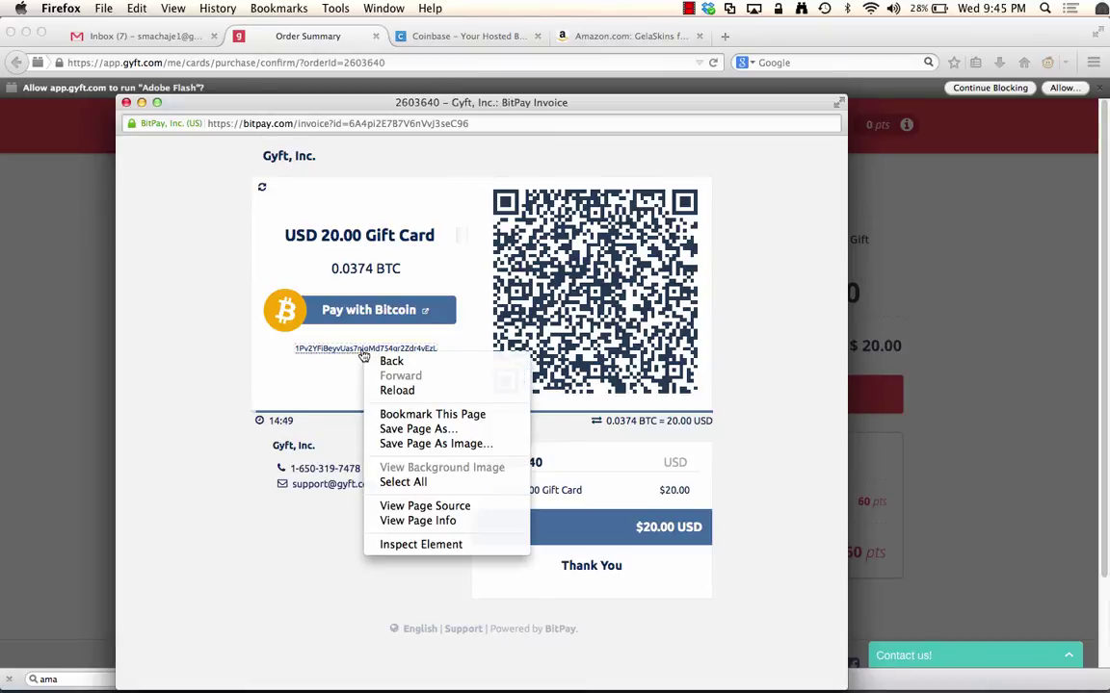
pyautogui.click(314, 377)
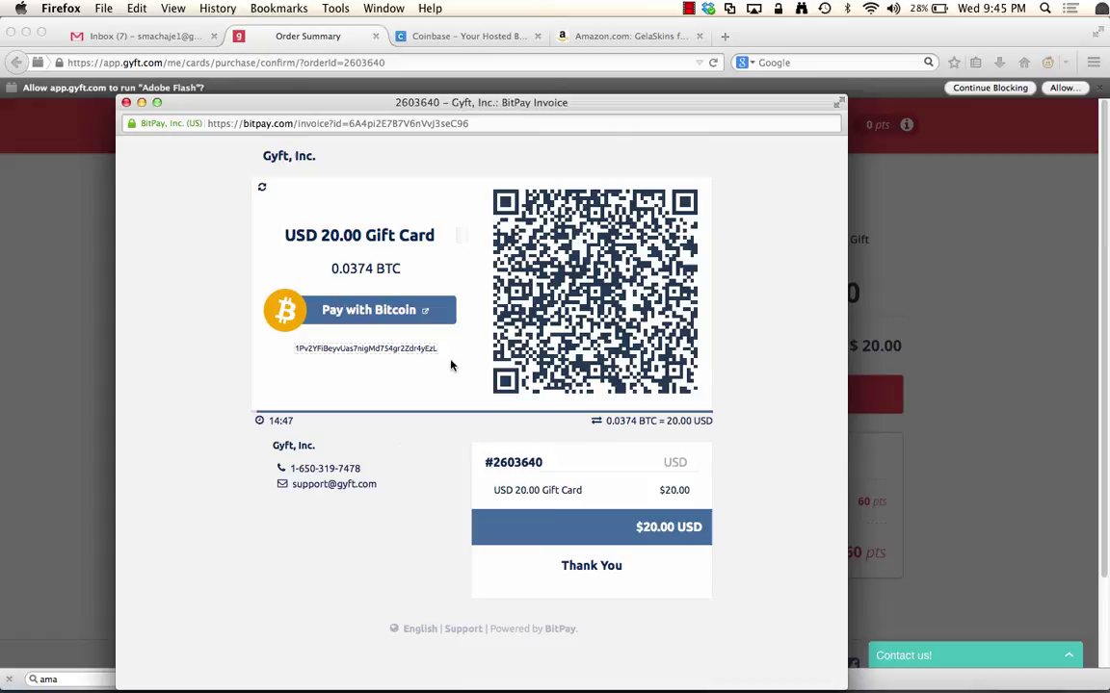
pyautogui.doubleClick(369, 353)
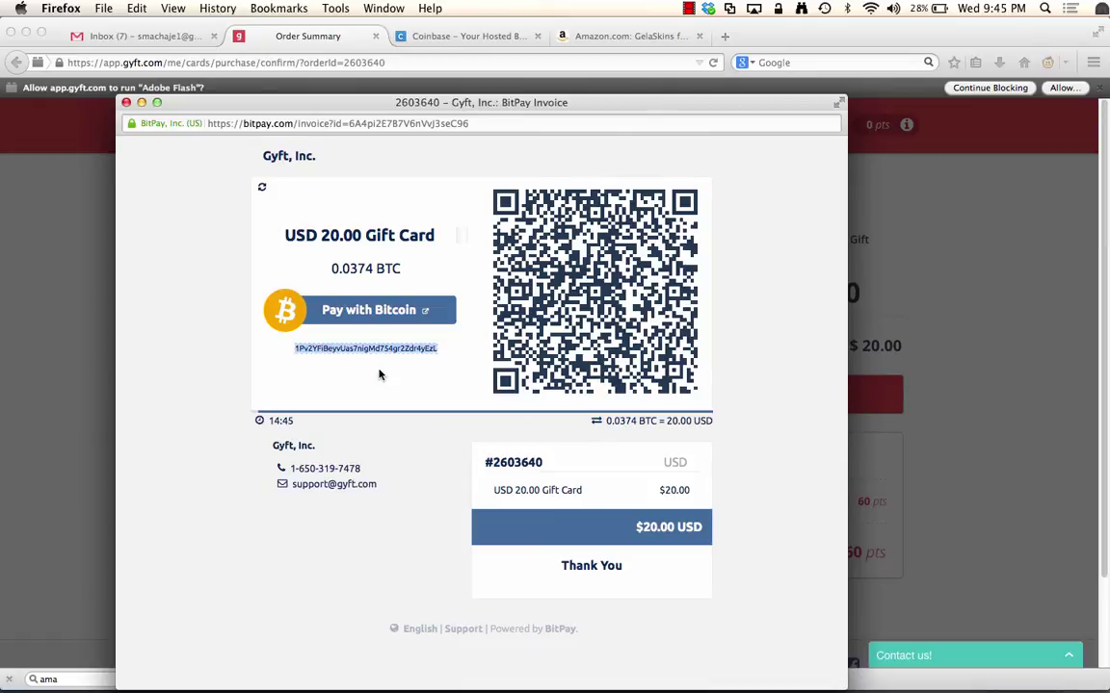
pyautogui.press('super+c')
pyautogui.click(790, 62)
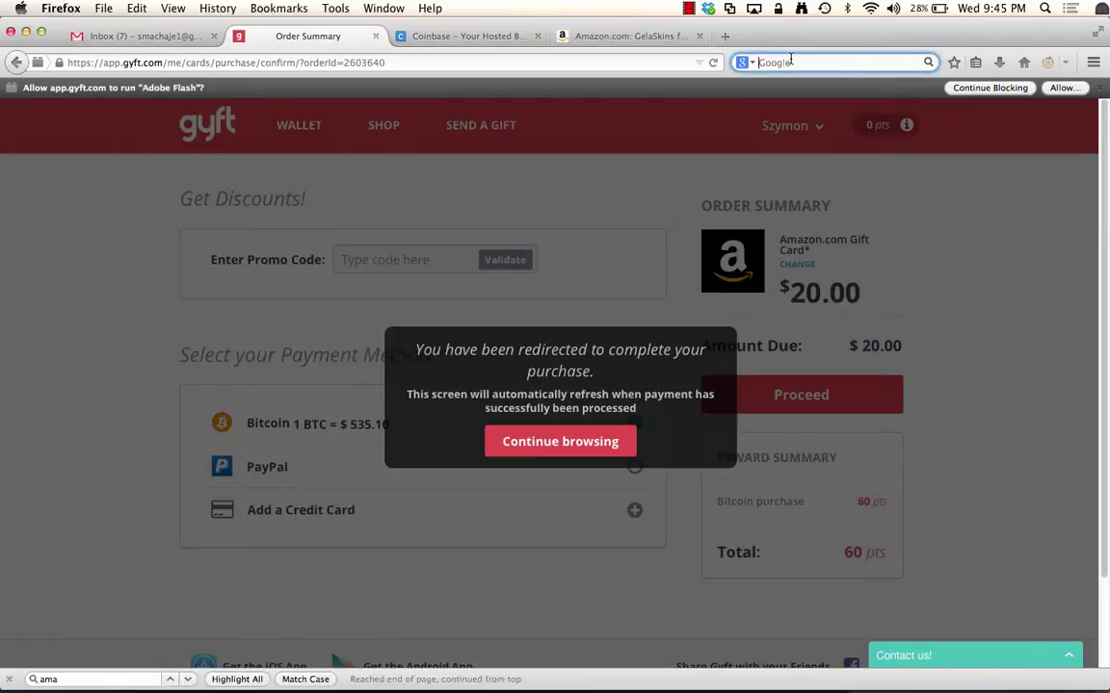
pyautogui.press('super+v')
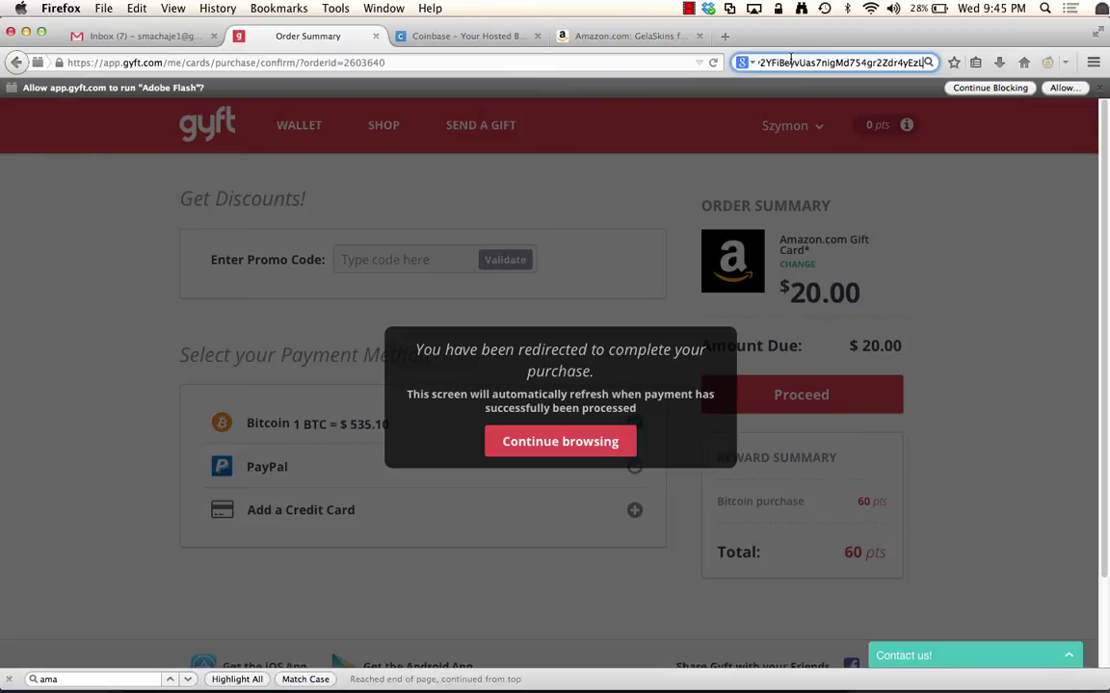
pyautogui.press('super+a')
pyautogui.moveTo(436, 679)
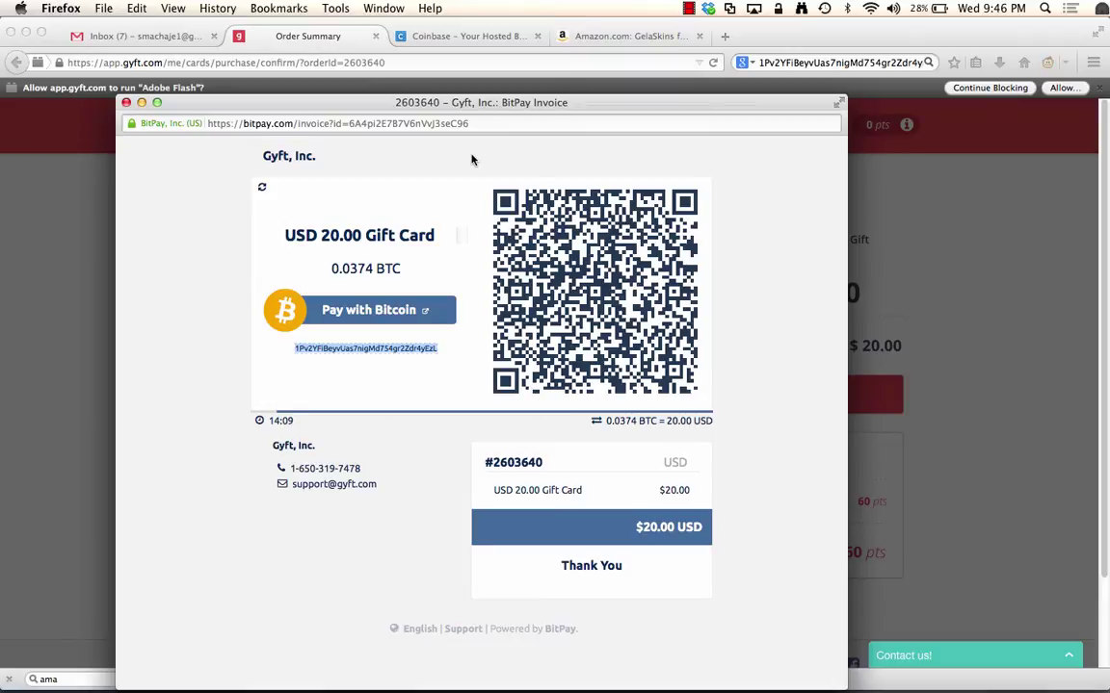
# Switch to Coinbase, start sending money from My Wallet and paste the invoice's Bitcoin address as the recipient
pyautogui.click(469, 39)
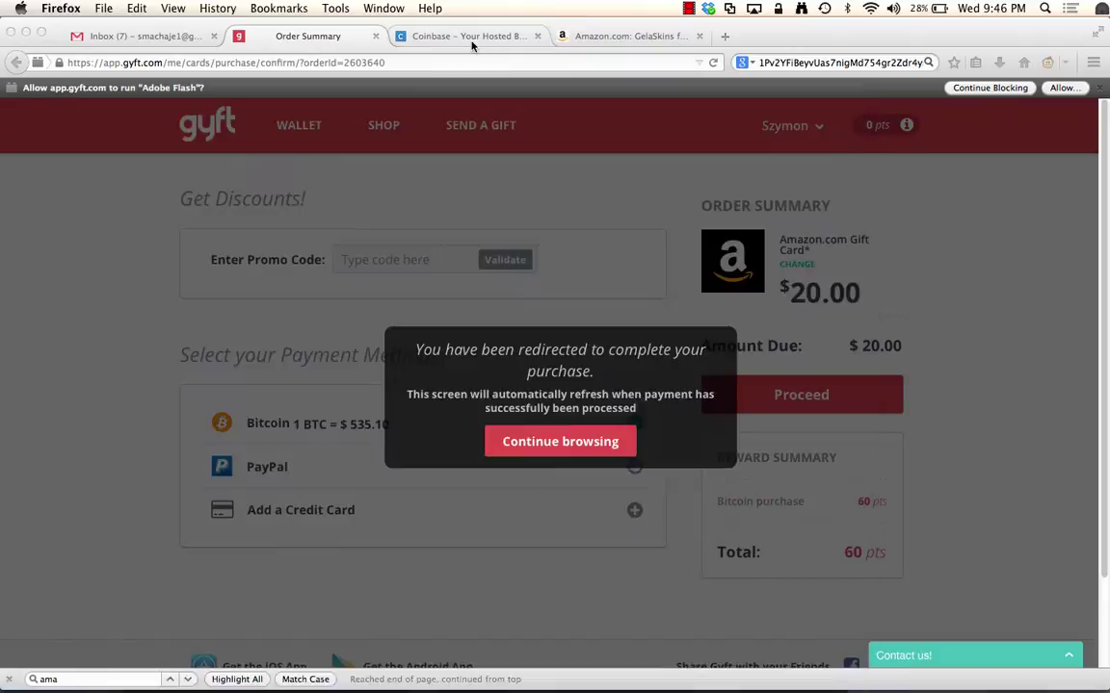
pyautogui.click(471, 40)
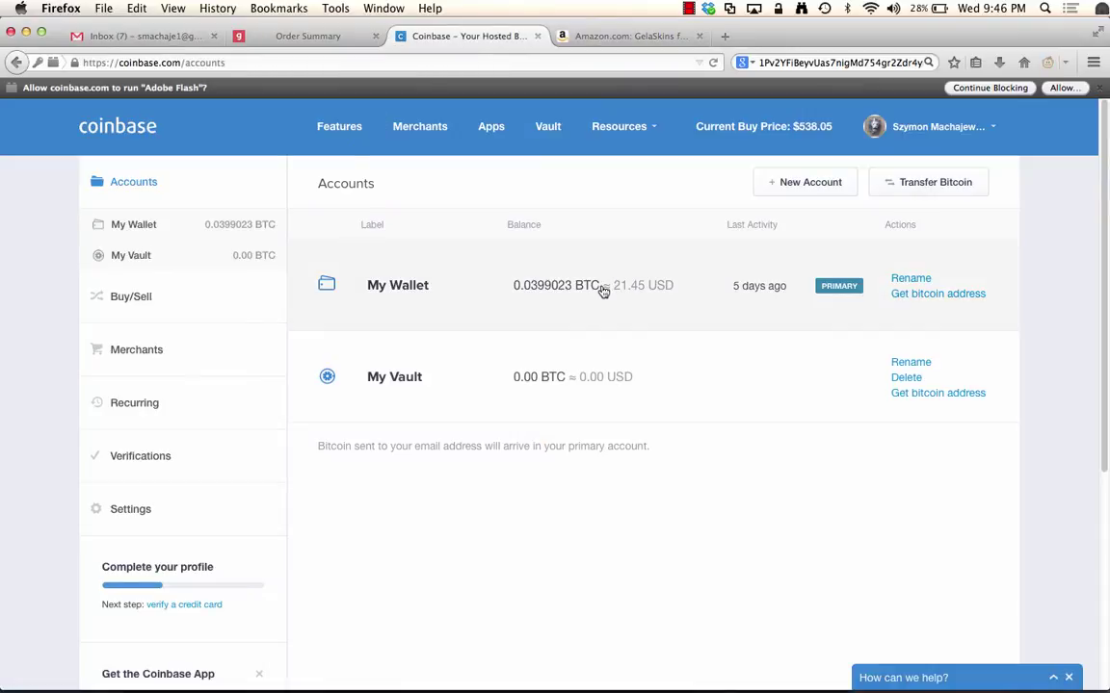
pyautogui.click(528, 291)
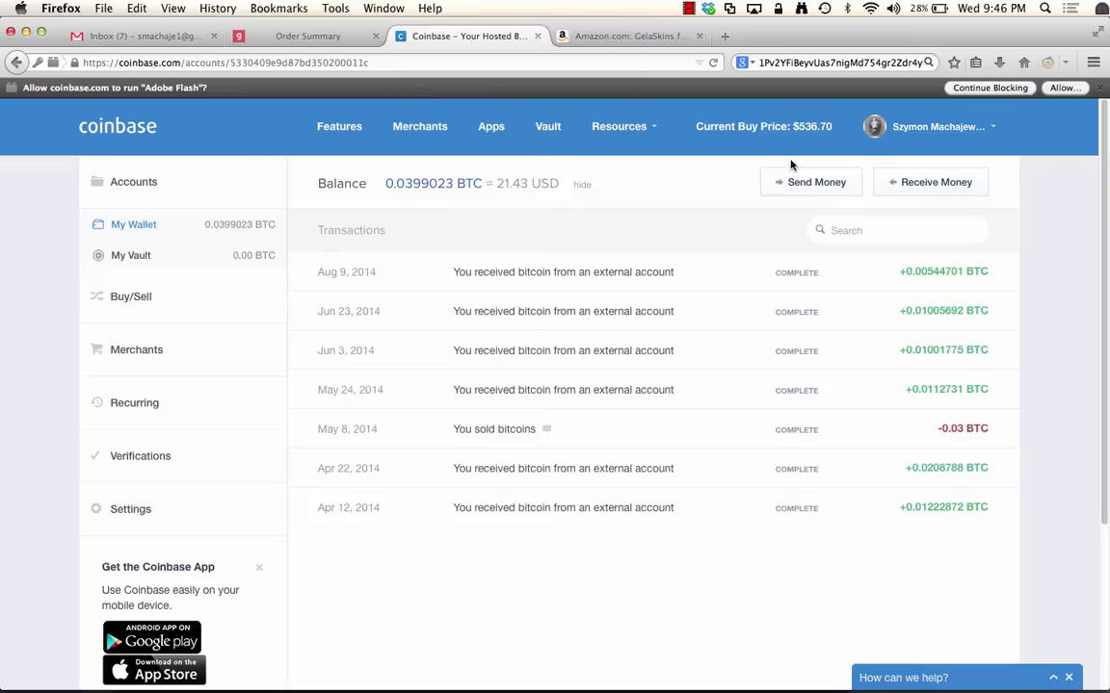
pyautogui.click(811, 183)
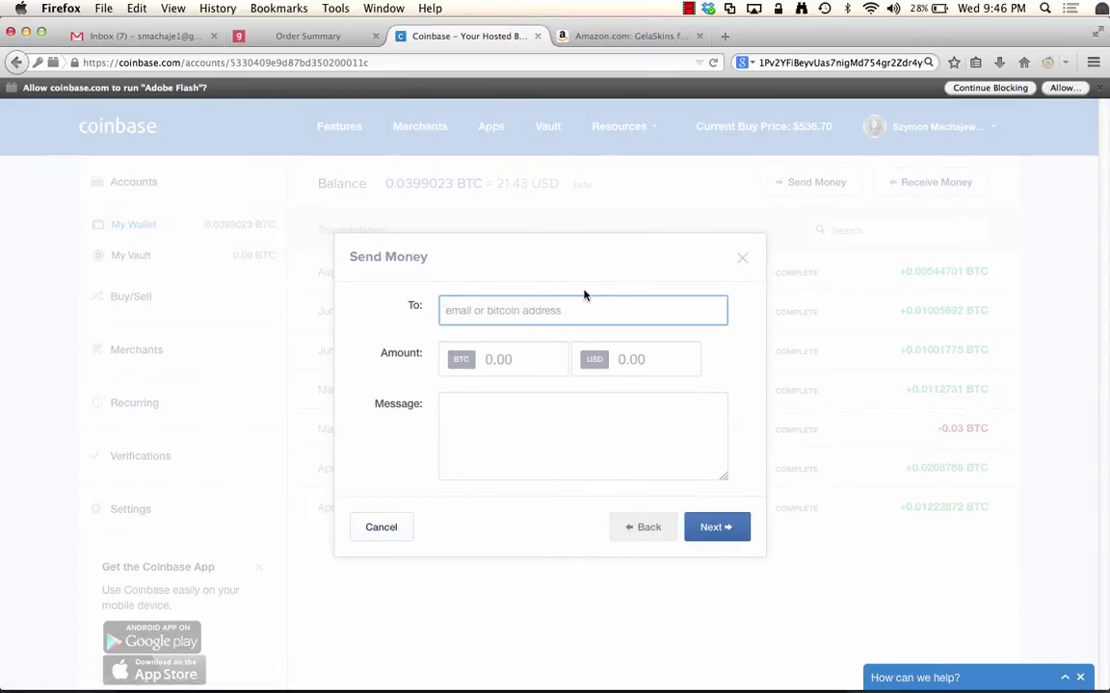
pyautogui.press('super+v')
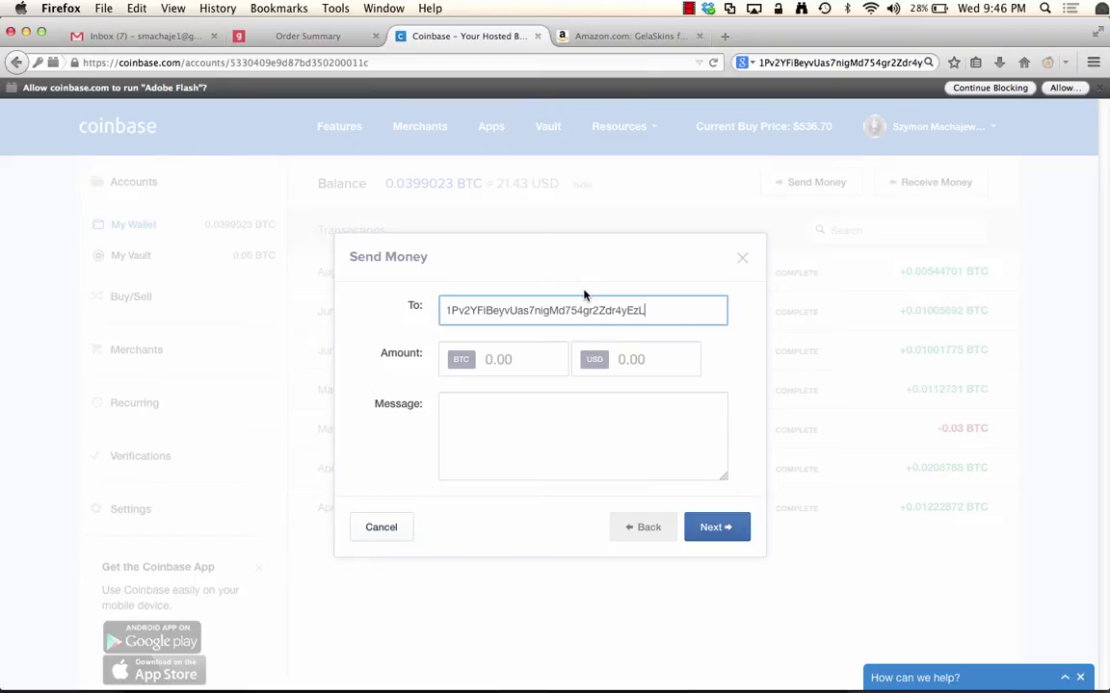
# Look up the BTC amount on the Gyft invoice and set the Coinbase transfer amount to 0.0374 BTC
pyautogui.click(318, 37)
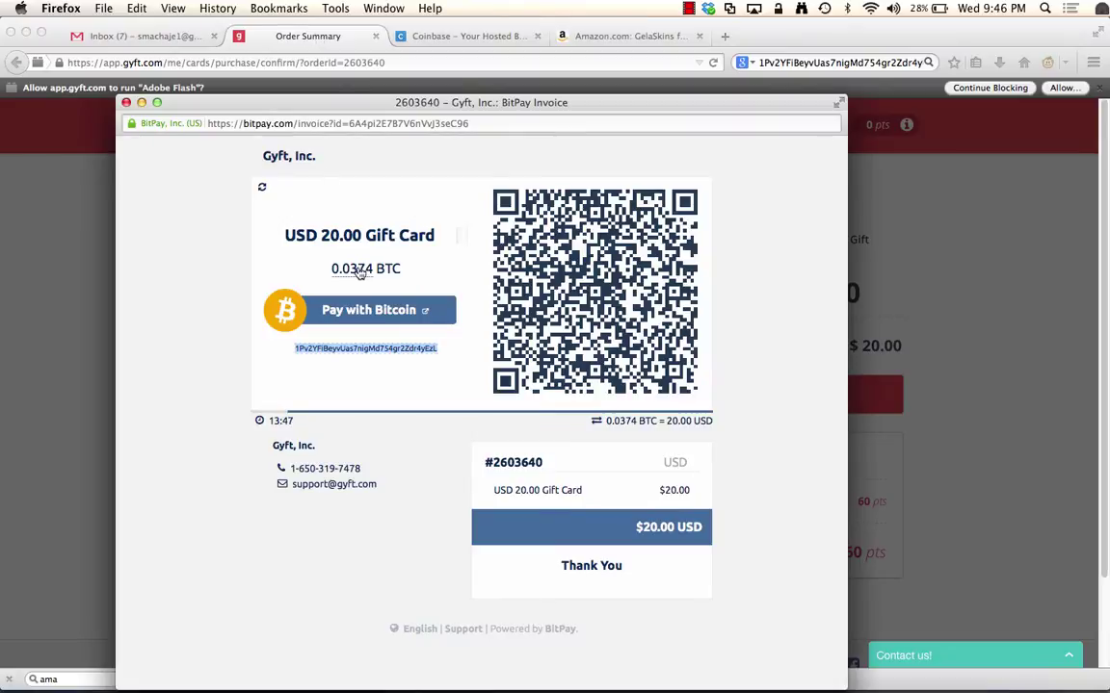
pyautogui.click(339, 273)
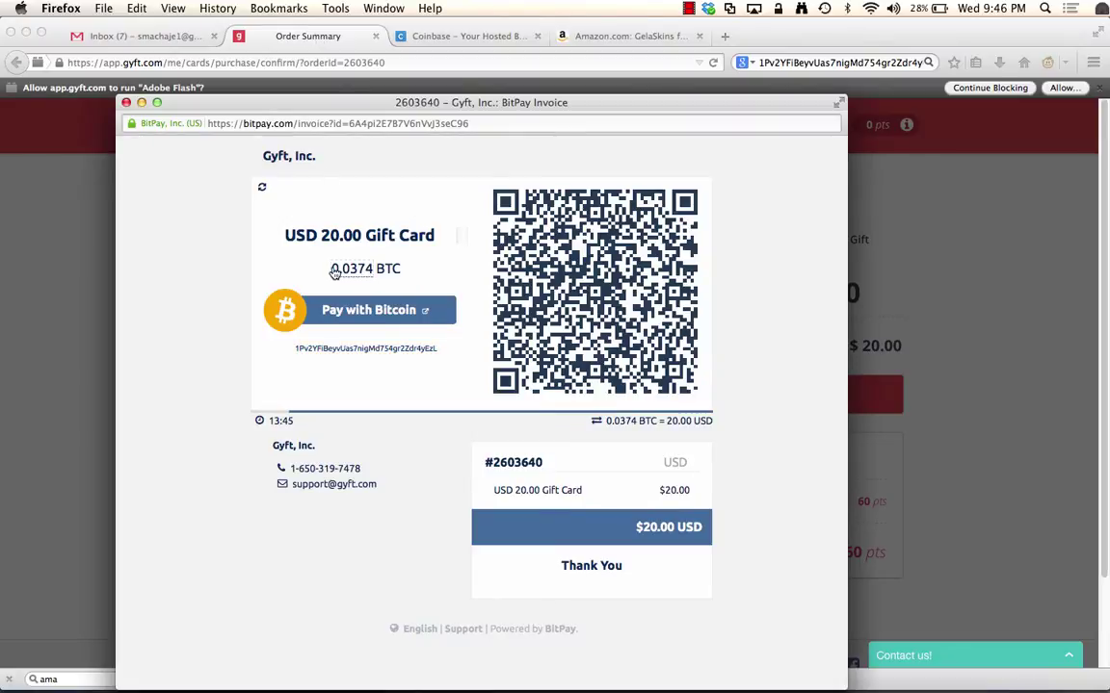
pyautogui.click(587, 62)
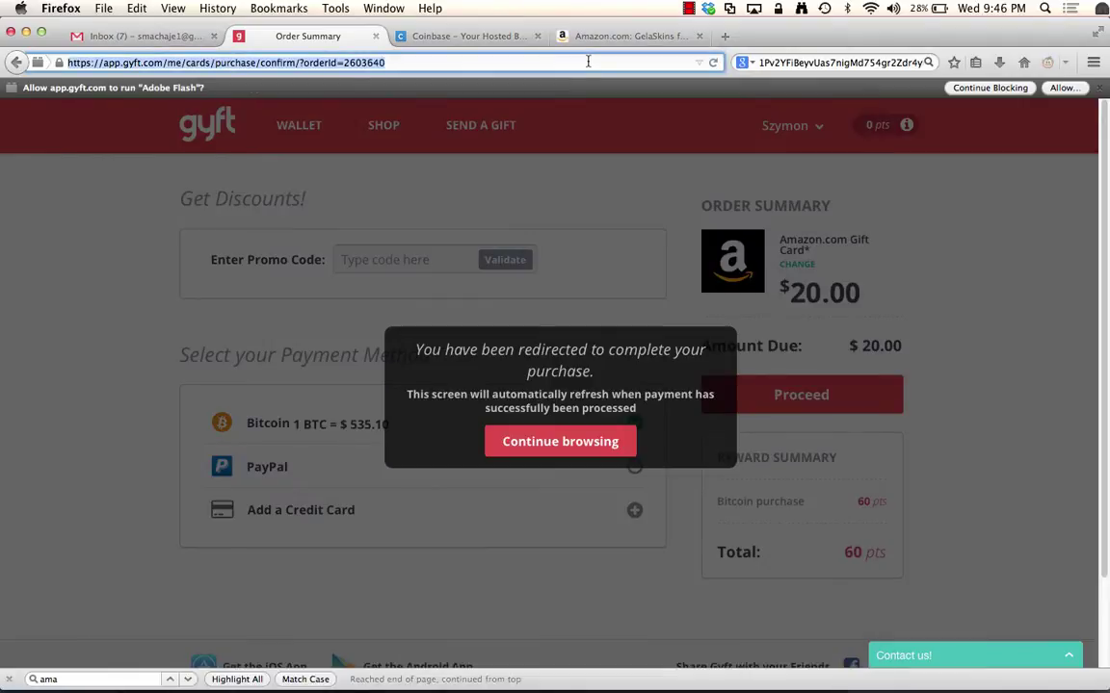
pyautogui.click(535, 202)
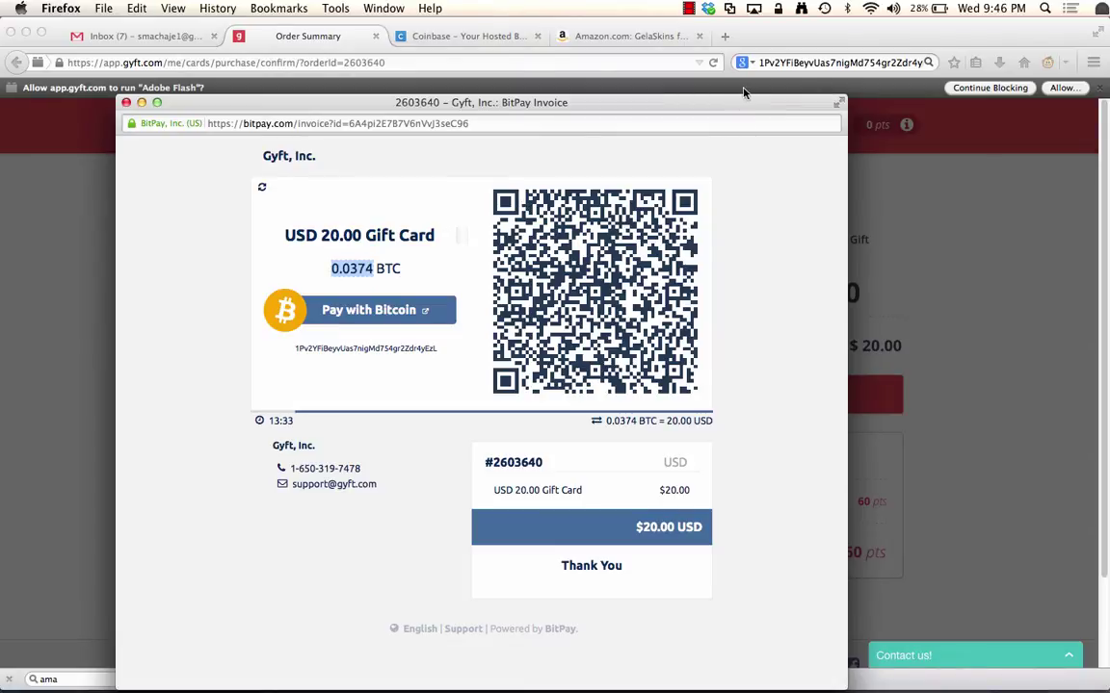
pyautogui.click(434, 37)
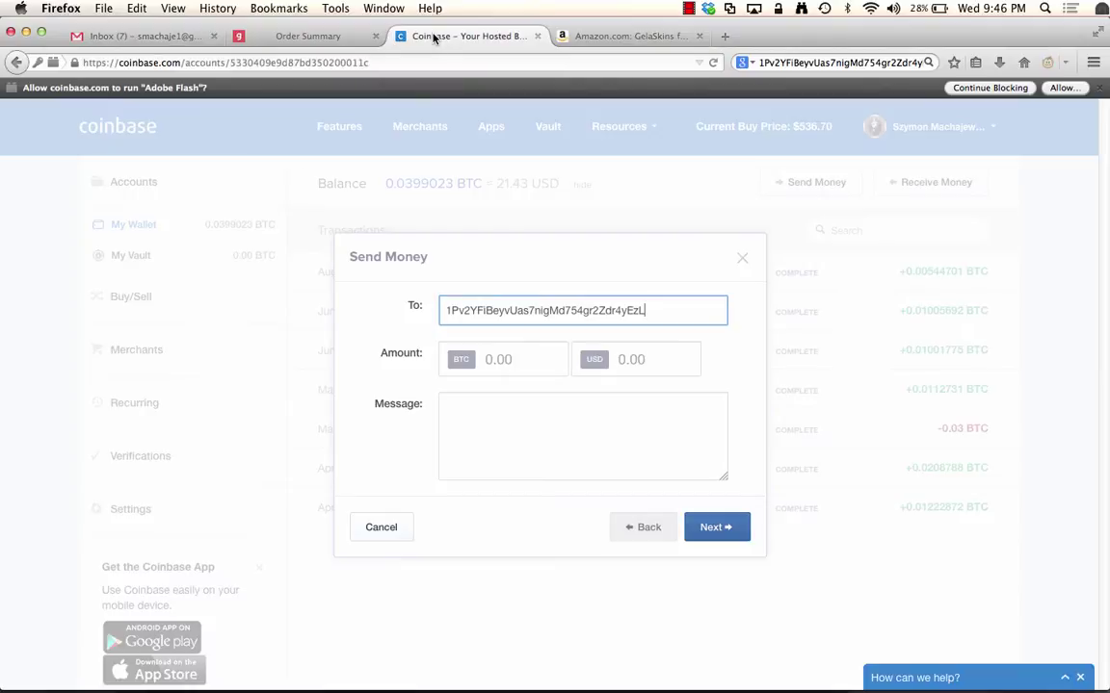
pyautogui.click(500, 358)
pyautogui.write('0.0374')
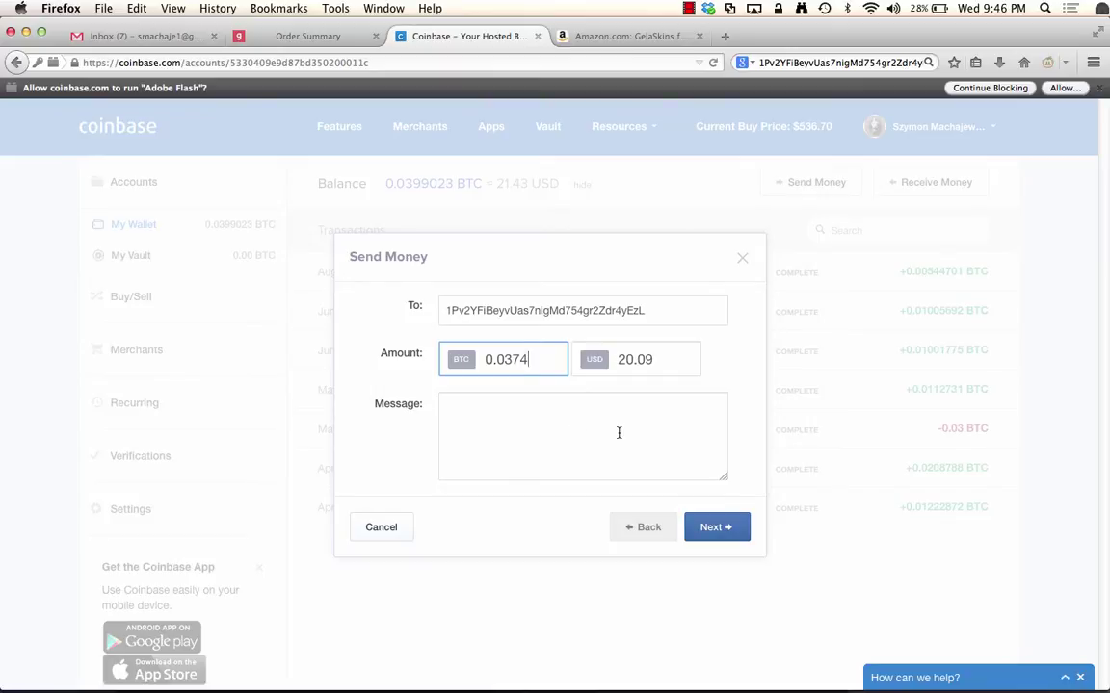
# Add the message "Amazon card gyft.com" to the transfer, then review and send the bitcoin
pyautogui.click(499, 428)
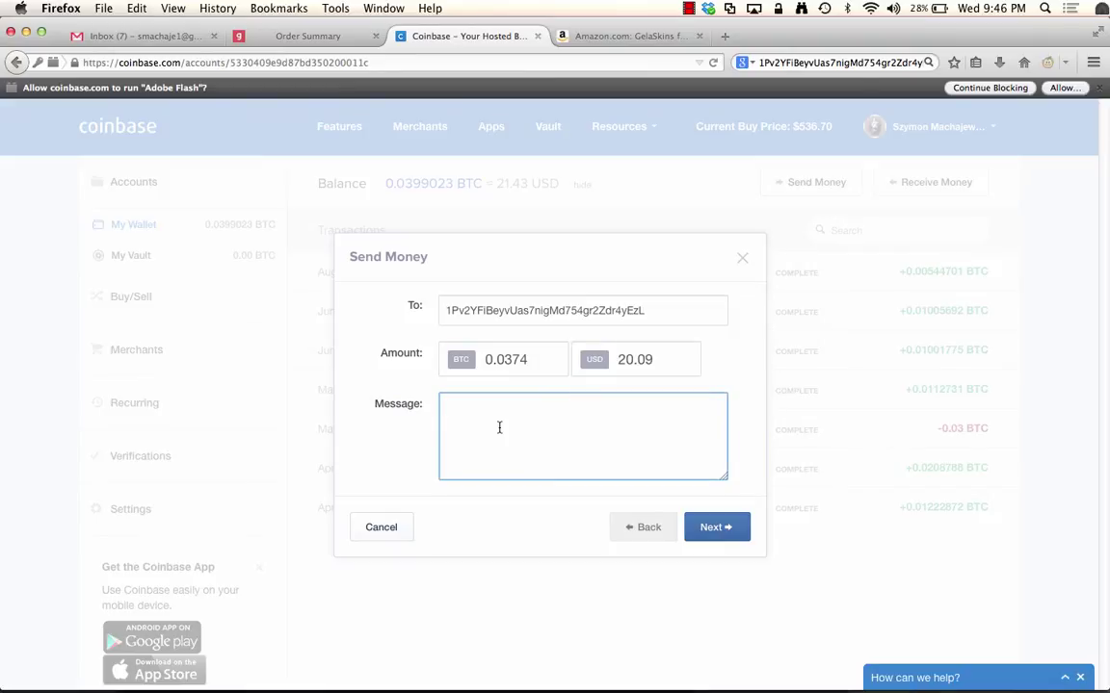
pyautogui.write('Amazon ca')
pyautogui.write('d gyft.com')
pyautogui.click(720, 527)
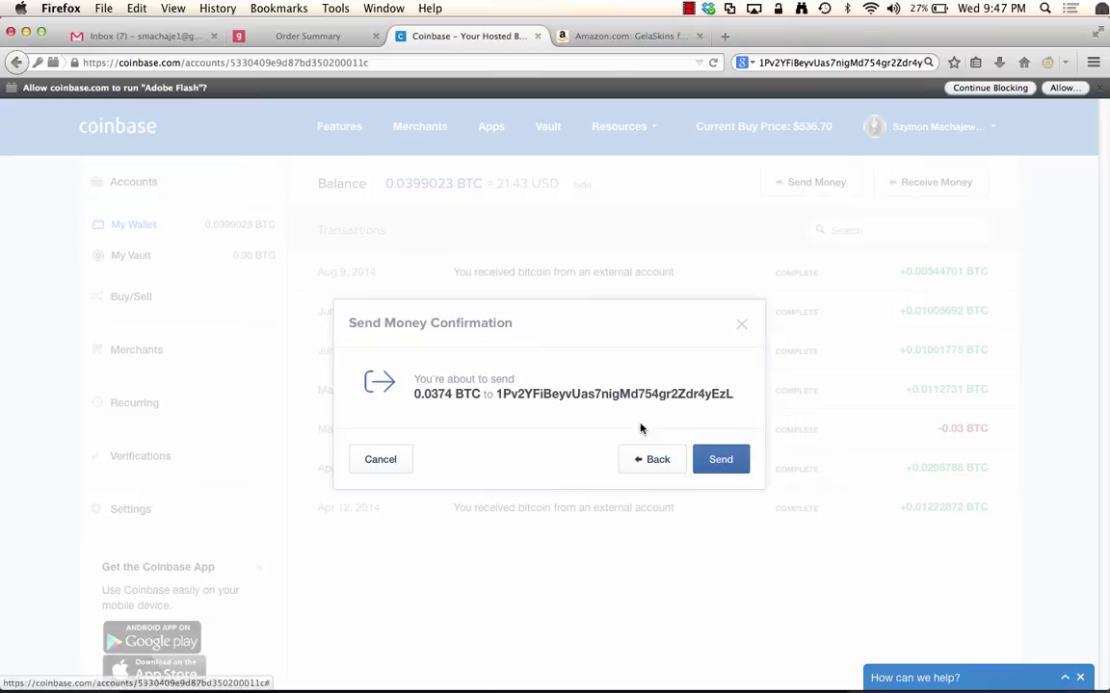
pyautogui.click(725, 461)
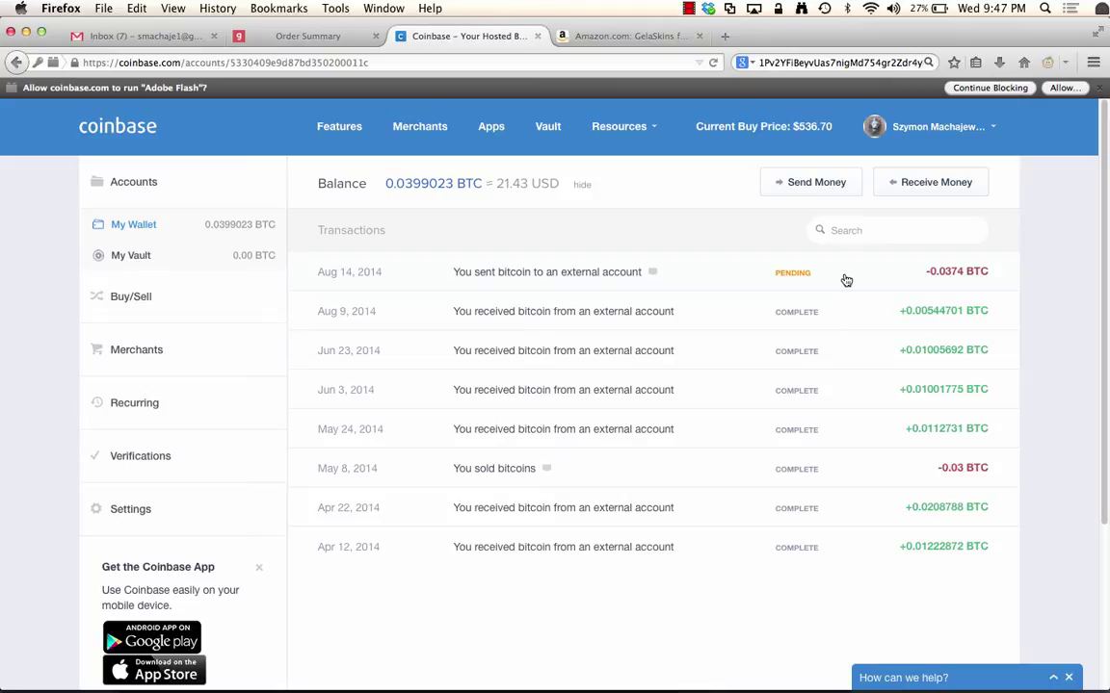
# Return to the BitPay invoice, continue to Gyft and open the gift card's payment confirmation page
pyautogui.click(680, 289)
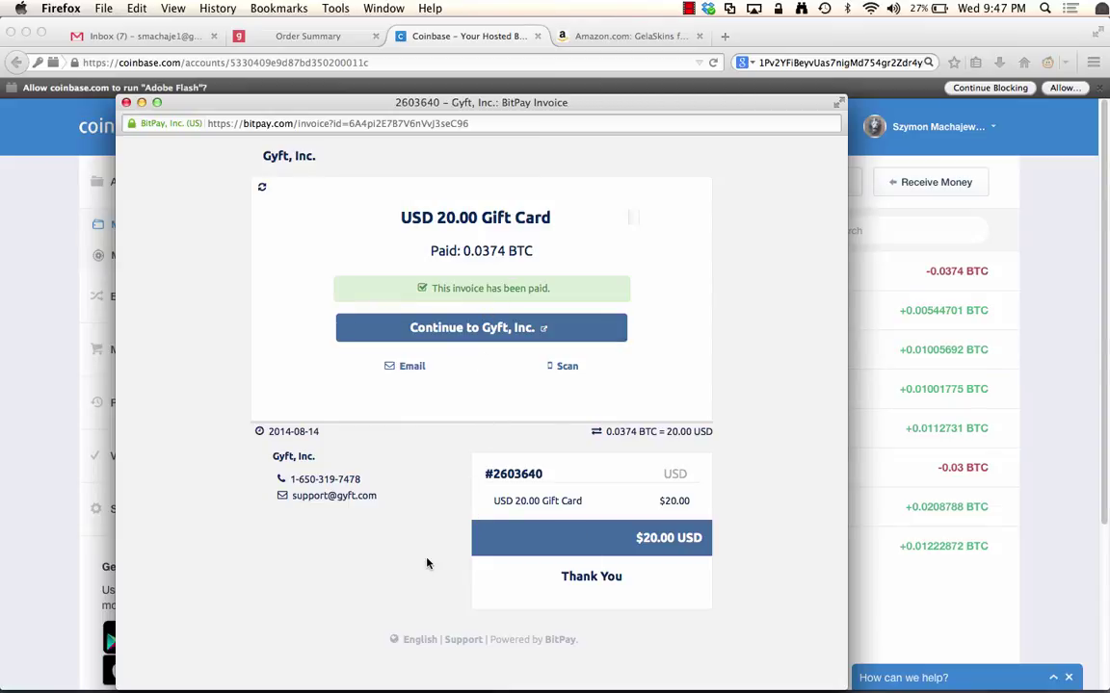
pyautogui.click(469, 329)
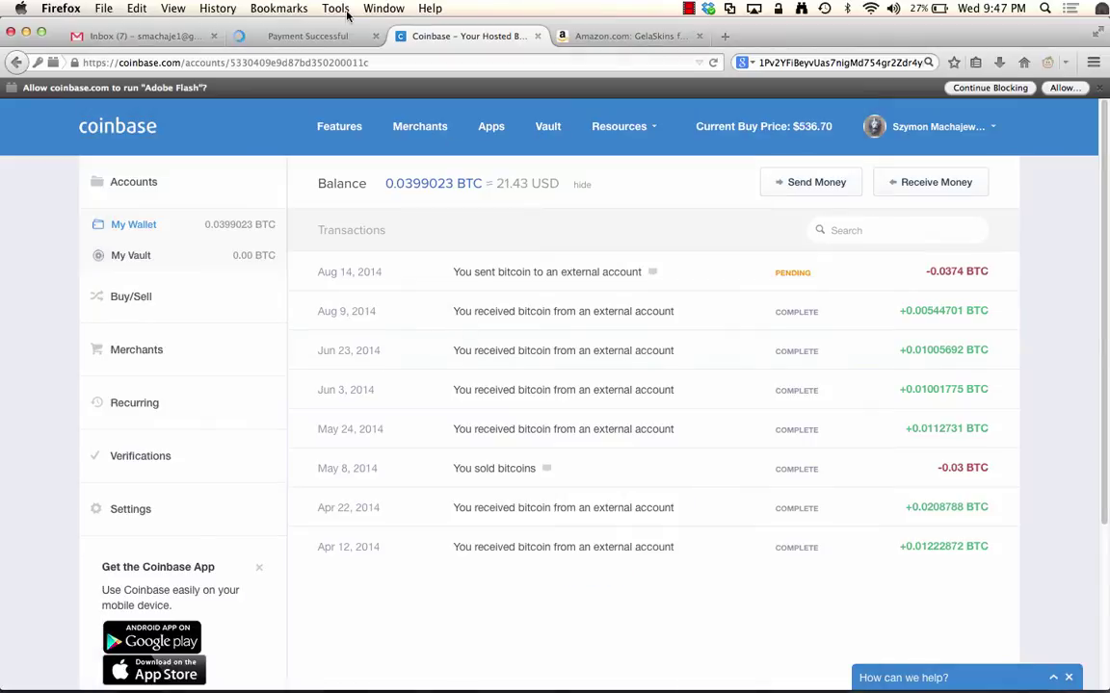
pyautogui.click(315, 37)
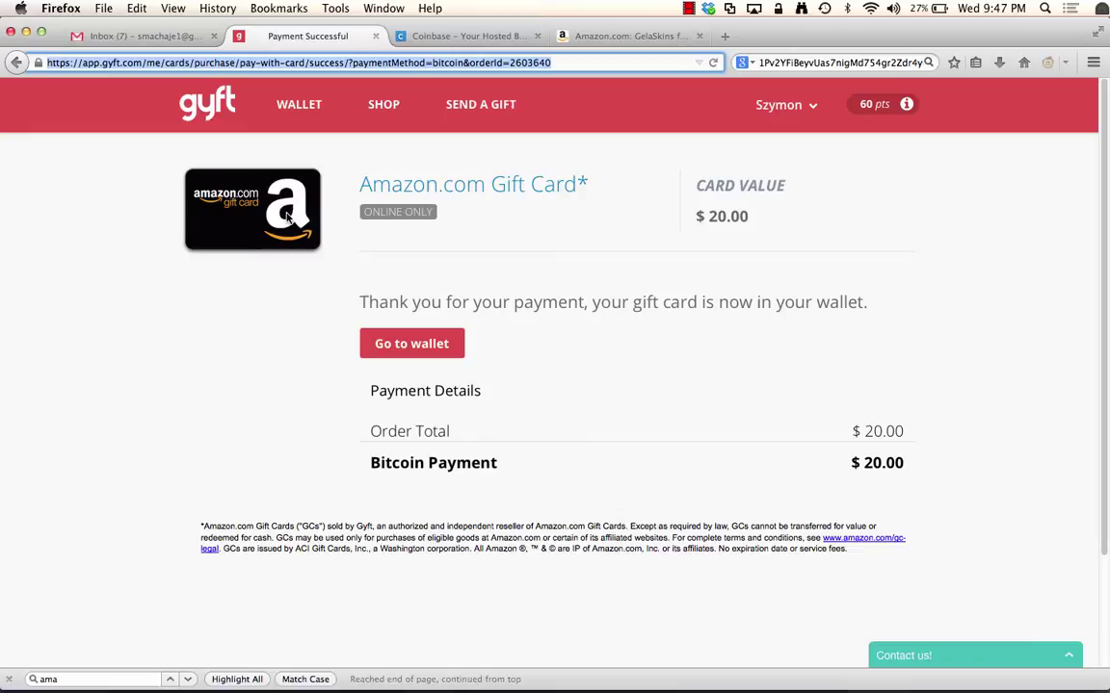
# Go to the Gyft wallet and open the details of the $20.00 Amazon.com gift card
pyautogui.click(401, 346)
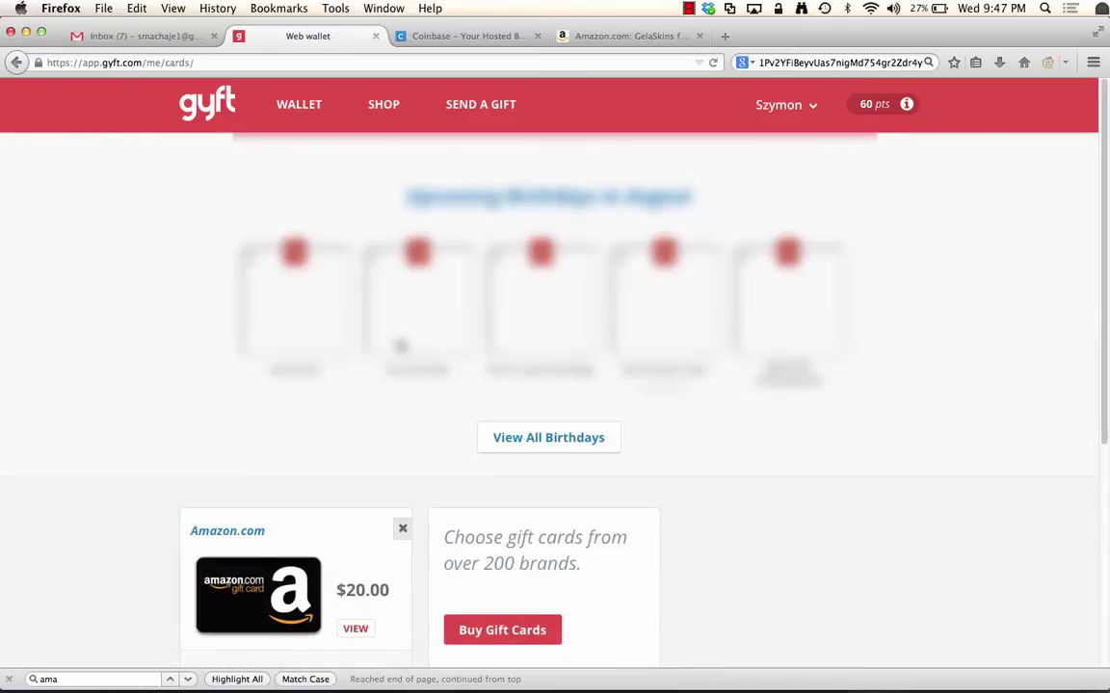
pyautogui.scroll(-5, 415, 417)
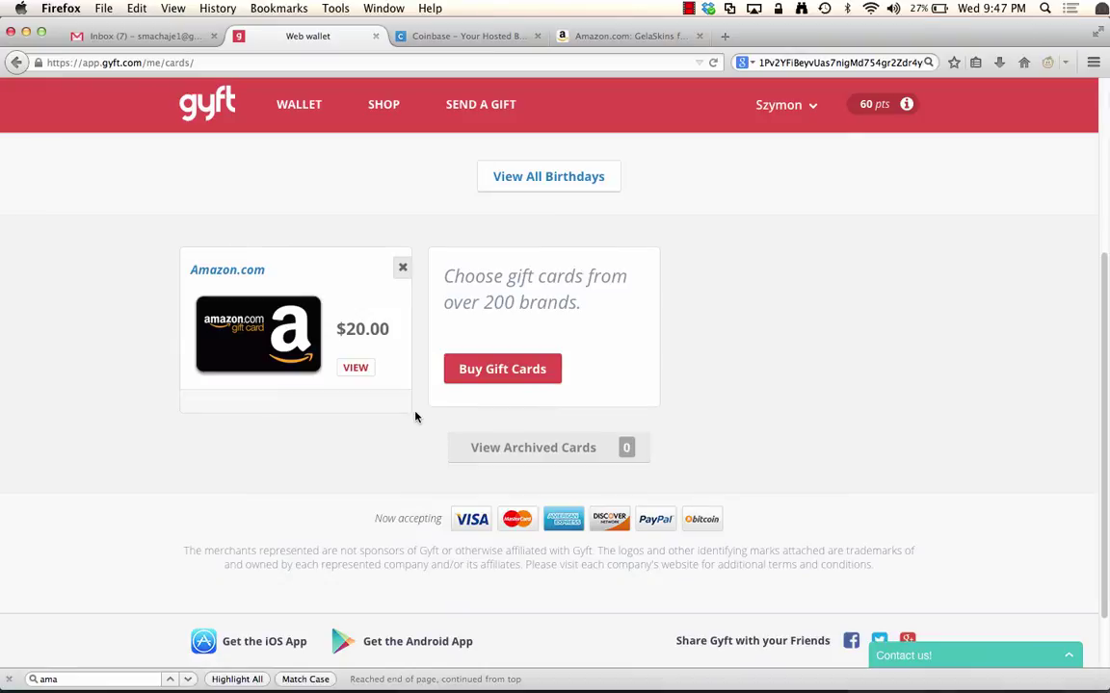
pyautogui.click(357, 370)
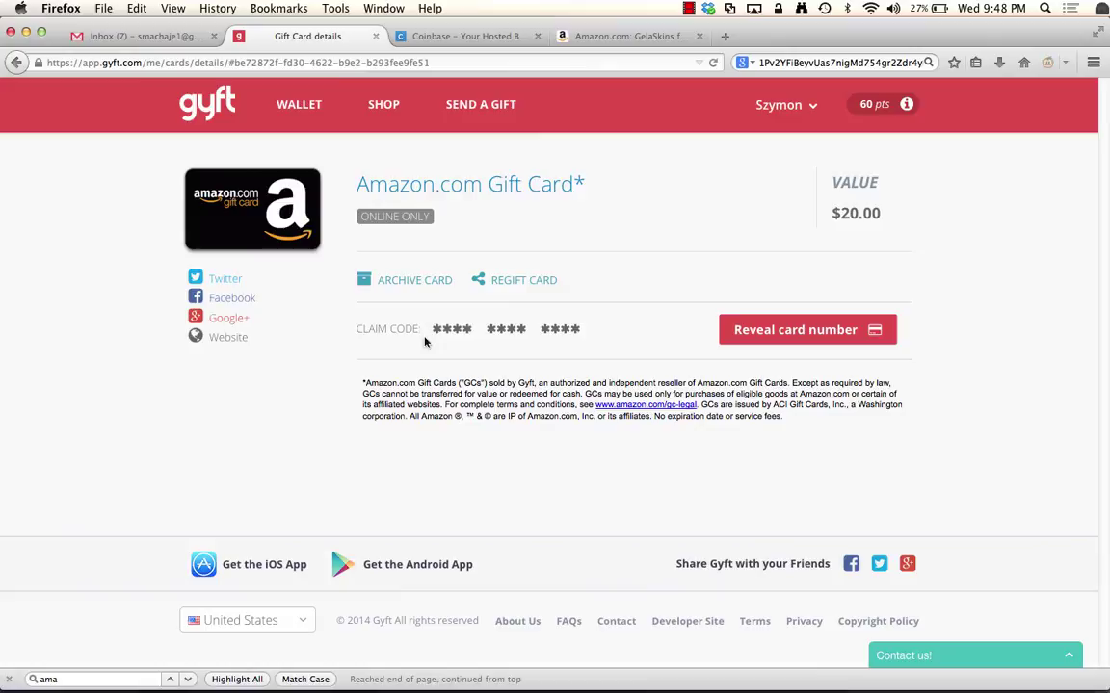
# Reveal the Amazon.com gift card's claim code and copy it
pyautogui.click(766, 329)
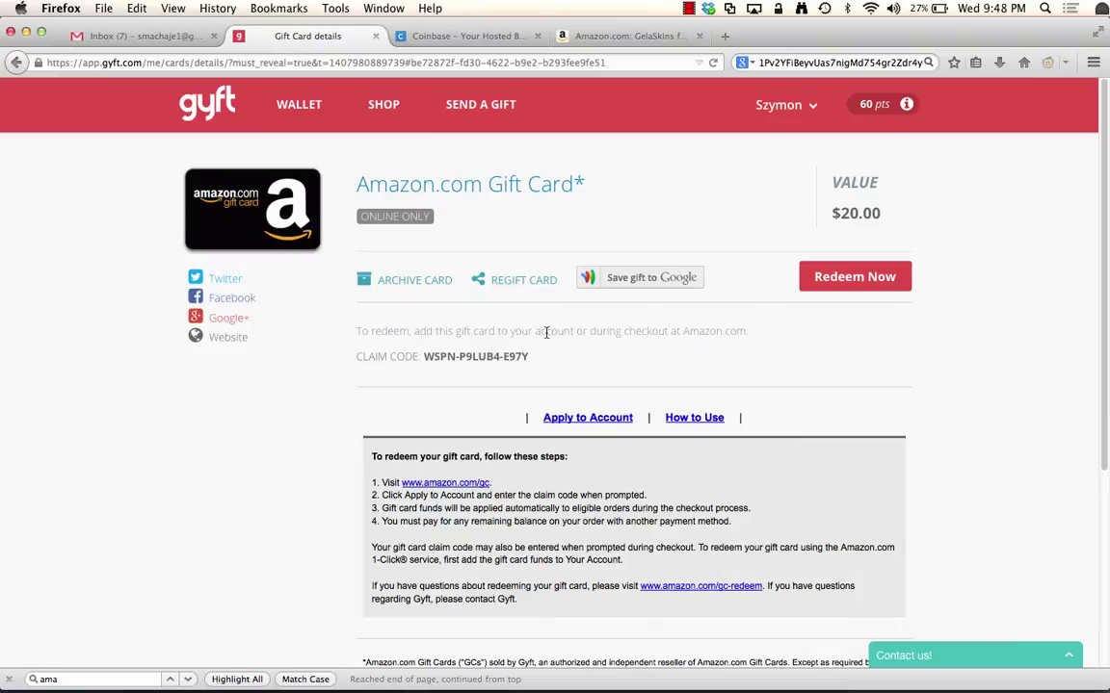
pyautogui.moveTo(532, 358); pyautogui.dragTo(425, 358)
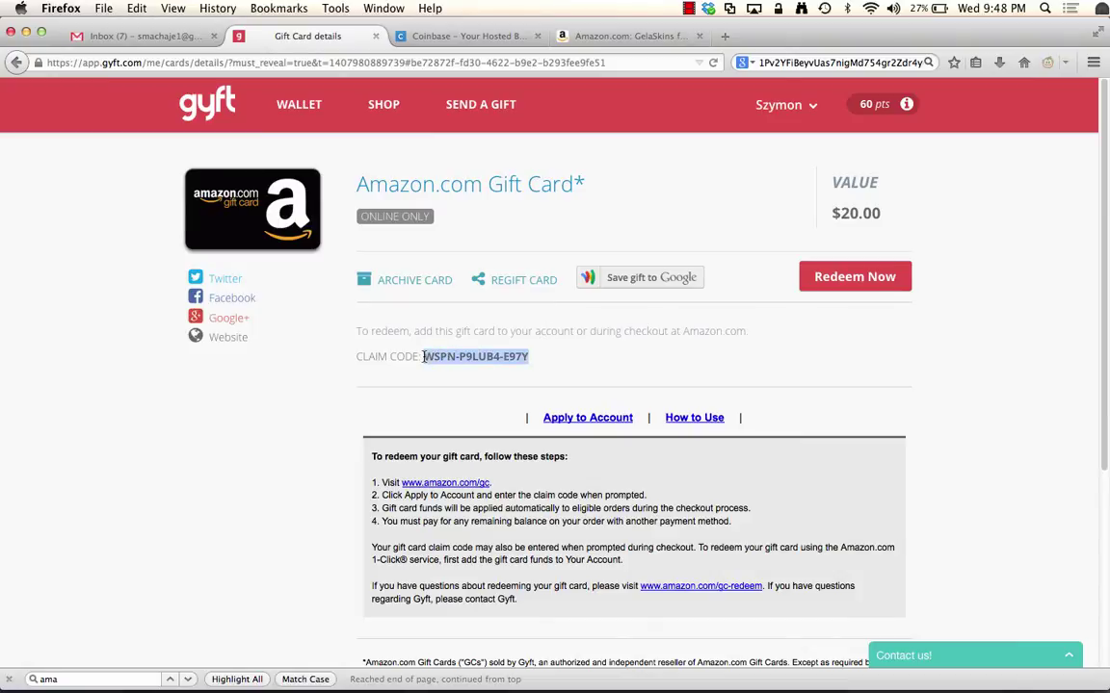
pyautogui.press('super+c')
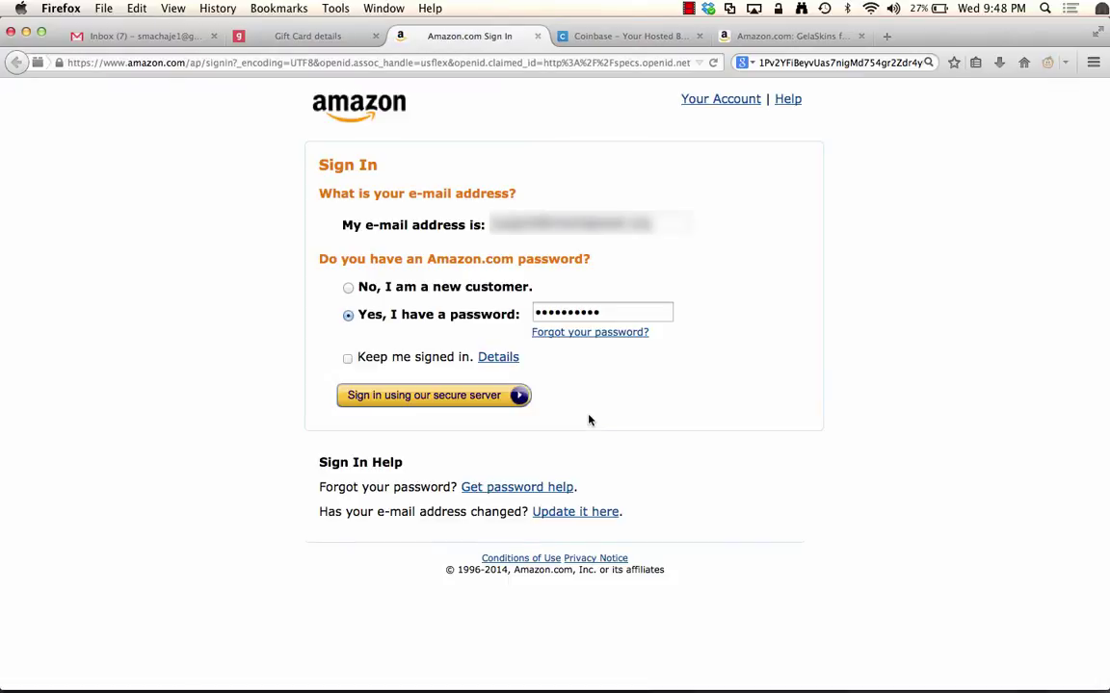
# Sign in to Amazon with the account password and apply the copied gift card claim code to the account
pyautogui.click(457, 396)
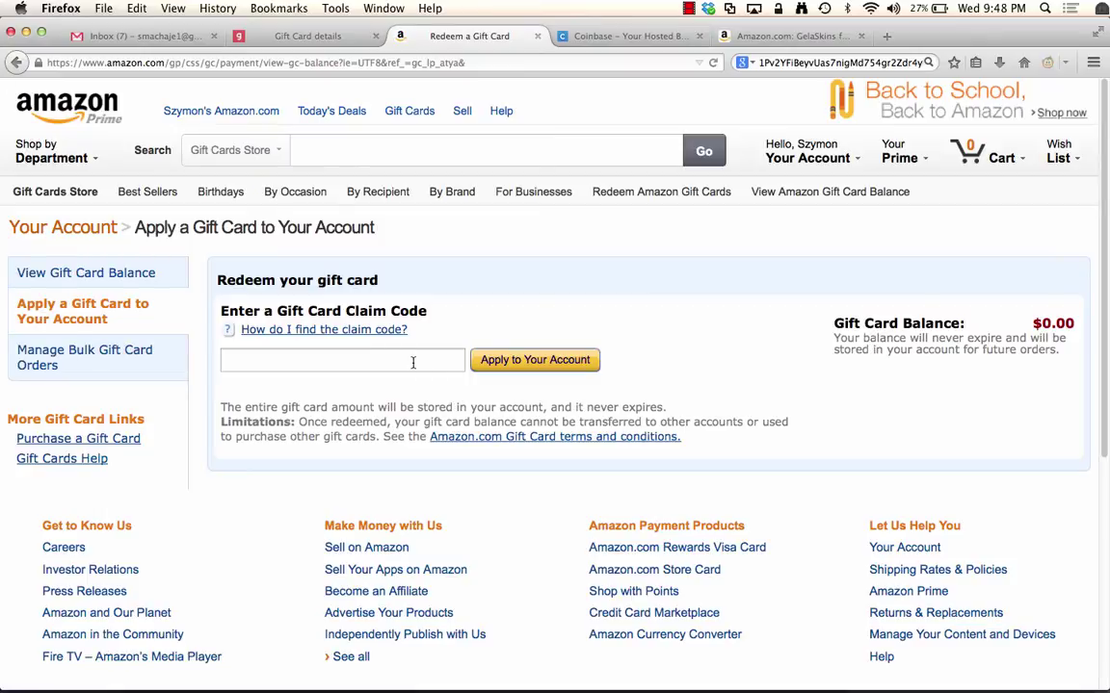
pyautogui.click(413, 361)
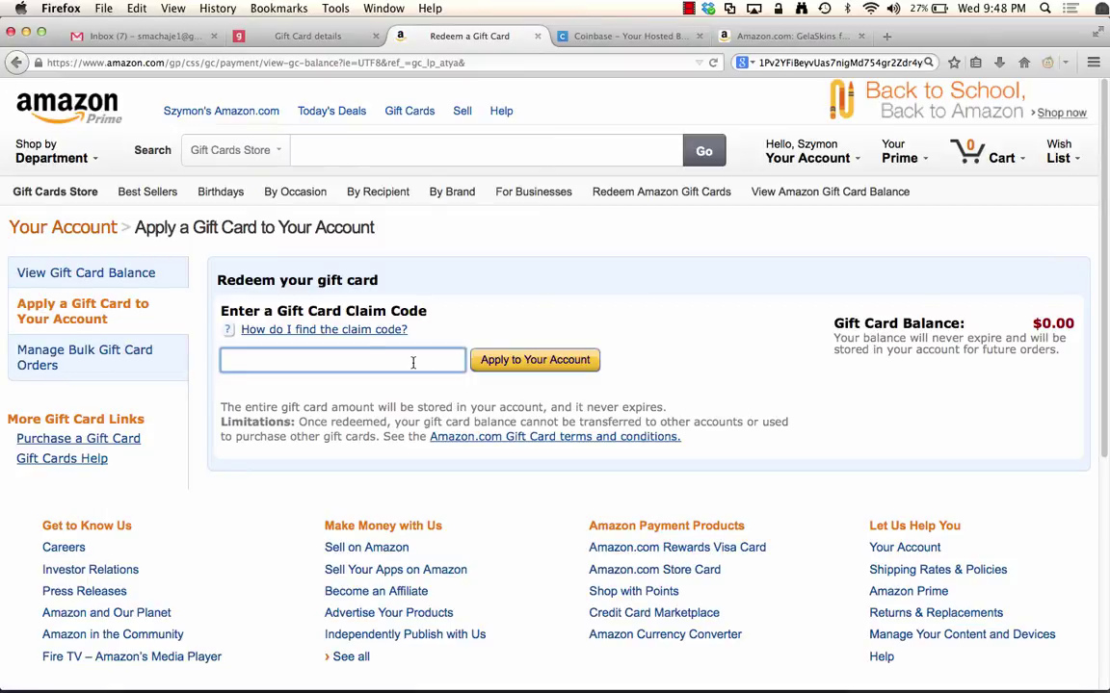
pyautogui.press('super+v')
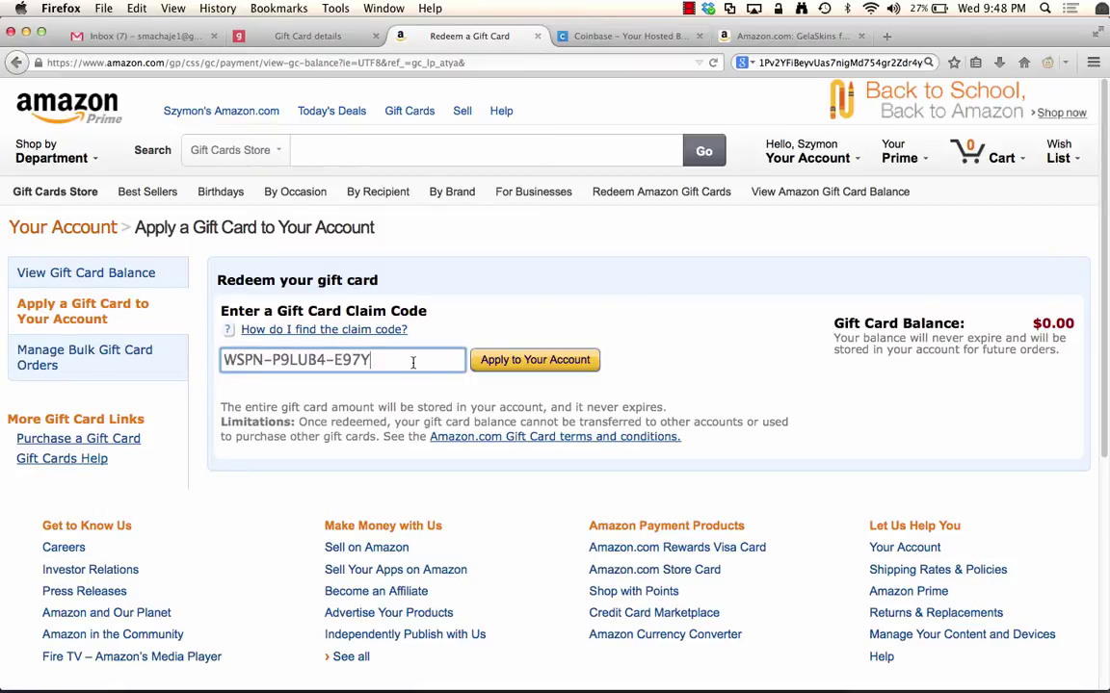
pyautogui.click(538, 360)
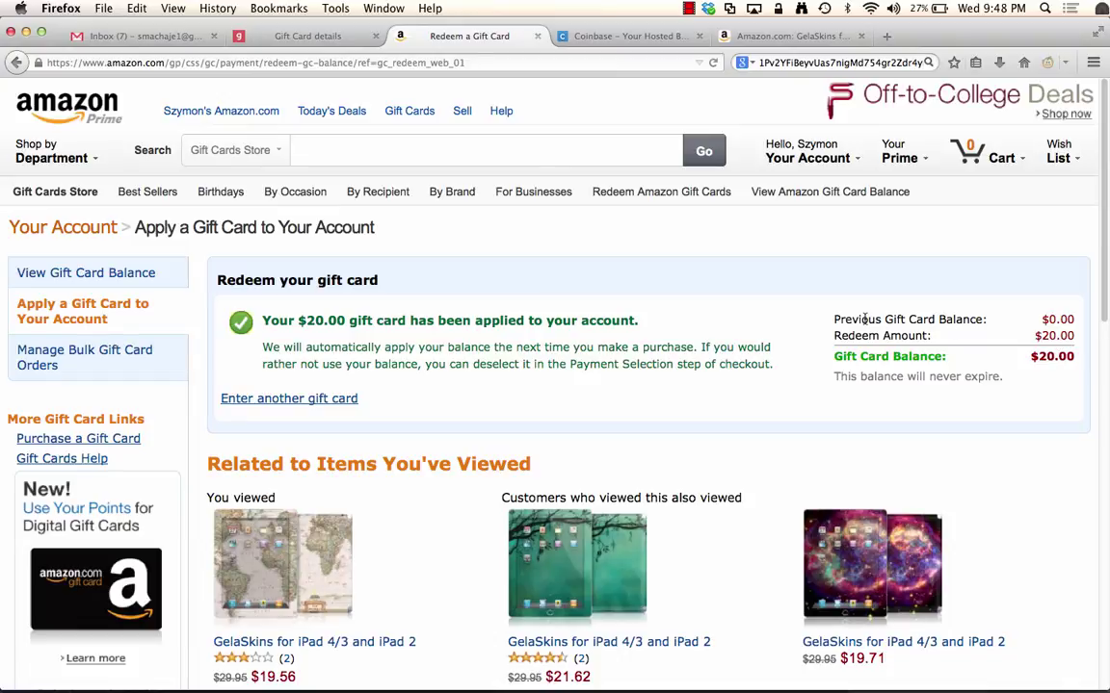
# Add one GelaSkins for iPad 4/3 and iPad 2 (The World) to the Amazon cart and proceed to checkout
pyautogui.click(784, 36)
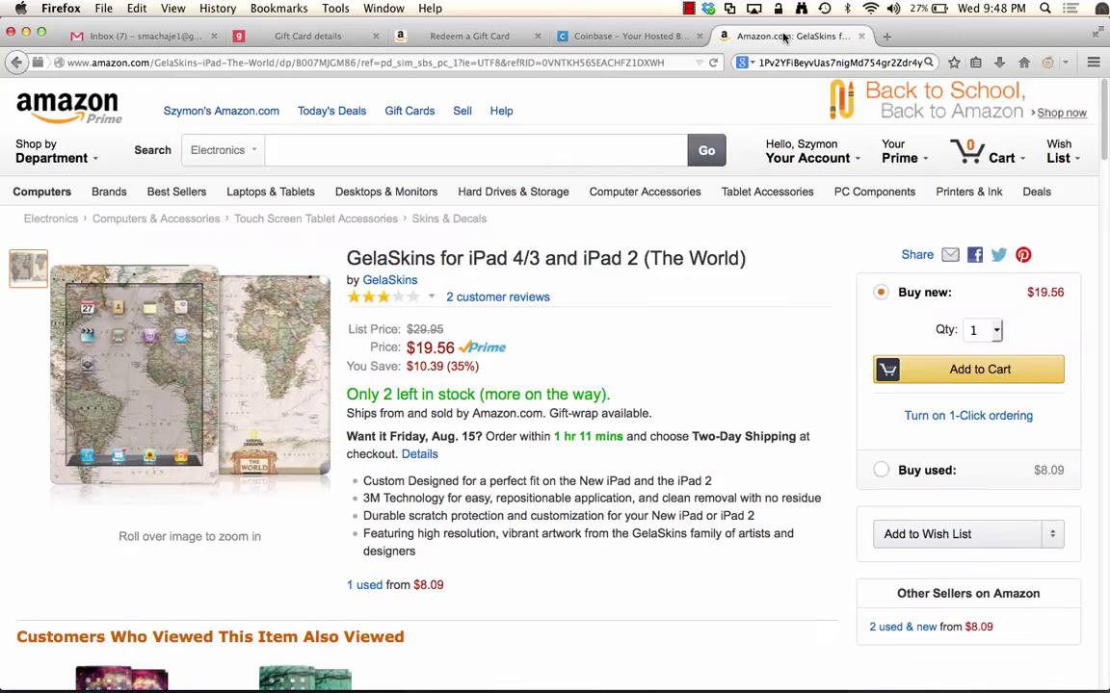
pyautogui.click(960, 371)
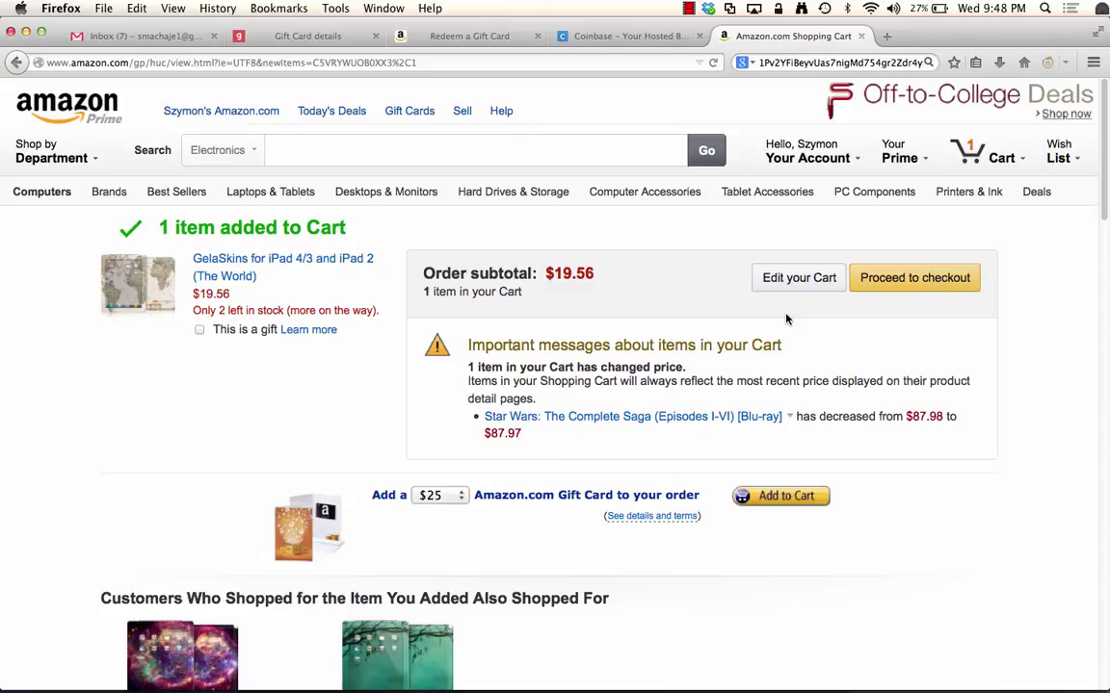
pyautogui.click(913, 284)
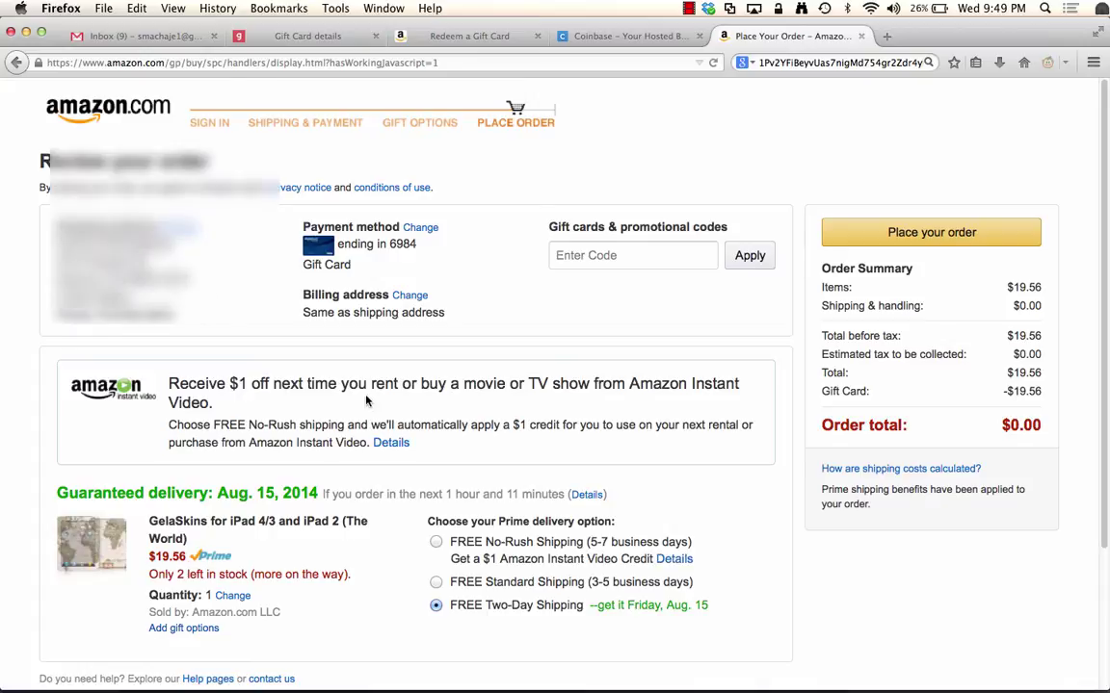
# Review the delivery option and gift card payment in the order summary, keeping FREE Two-Day Shipping, and place the order
pyautogui.scroll(-3, 366, 400)
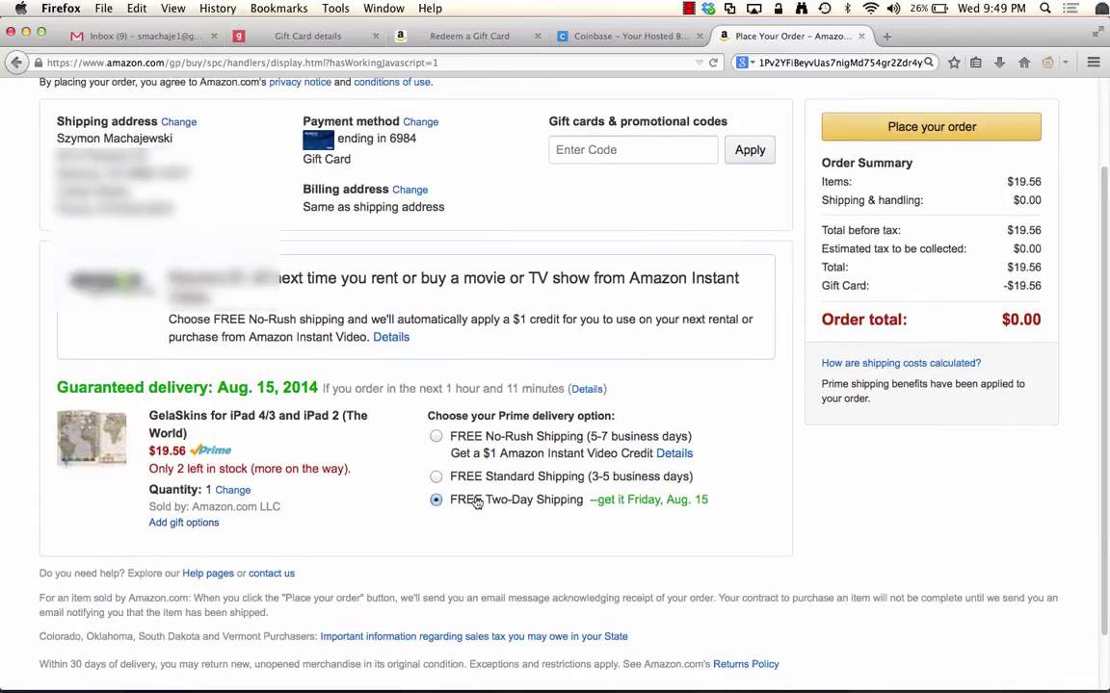
pyautogui.scroll(3, 507, 364)
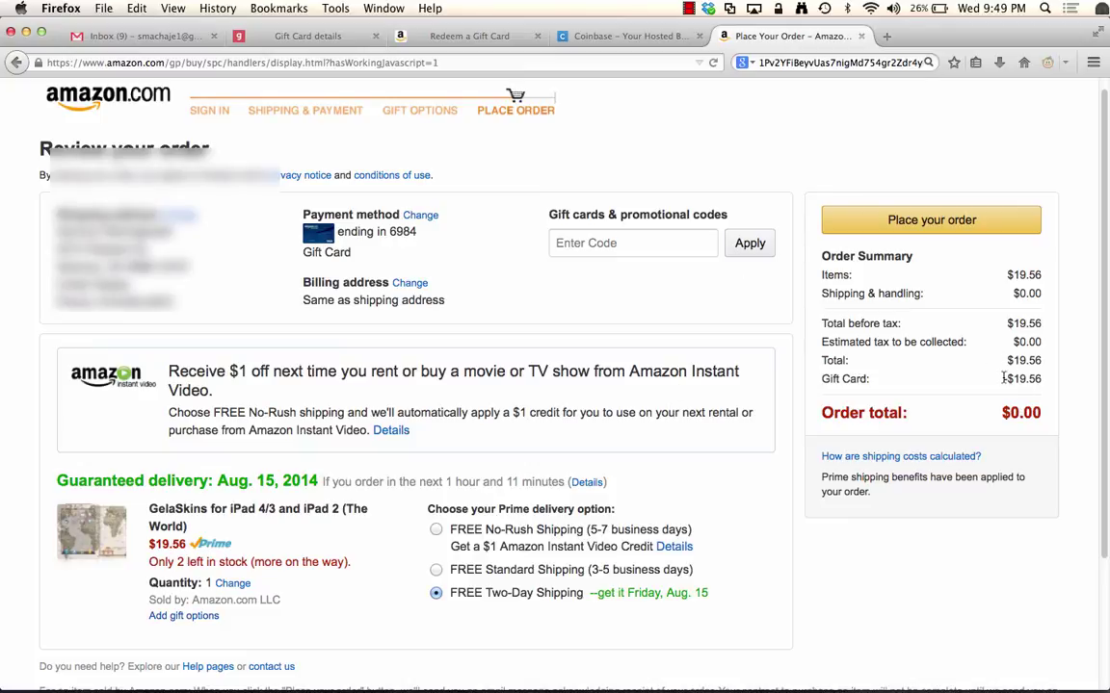
pyautogui.click(930, 222)
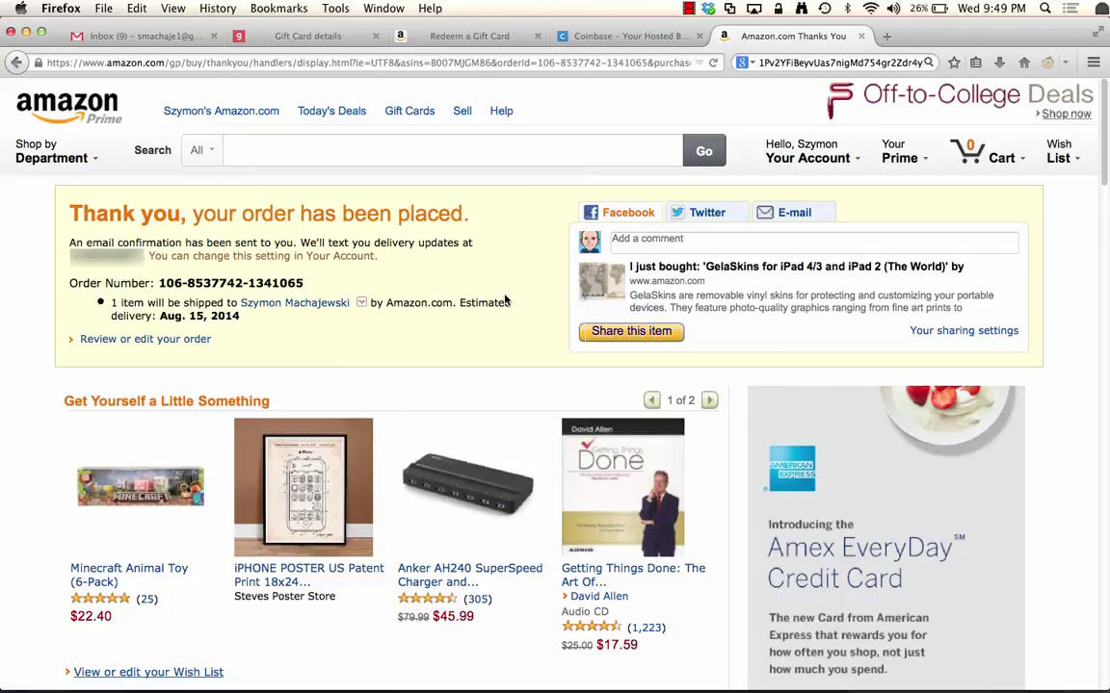
# Switch to Coinbase and reload My Wallet to check the balance and the bitcoin transaction
pyautogui.click(600, 35)
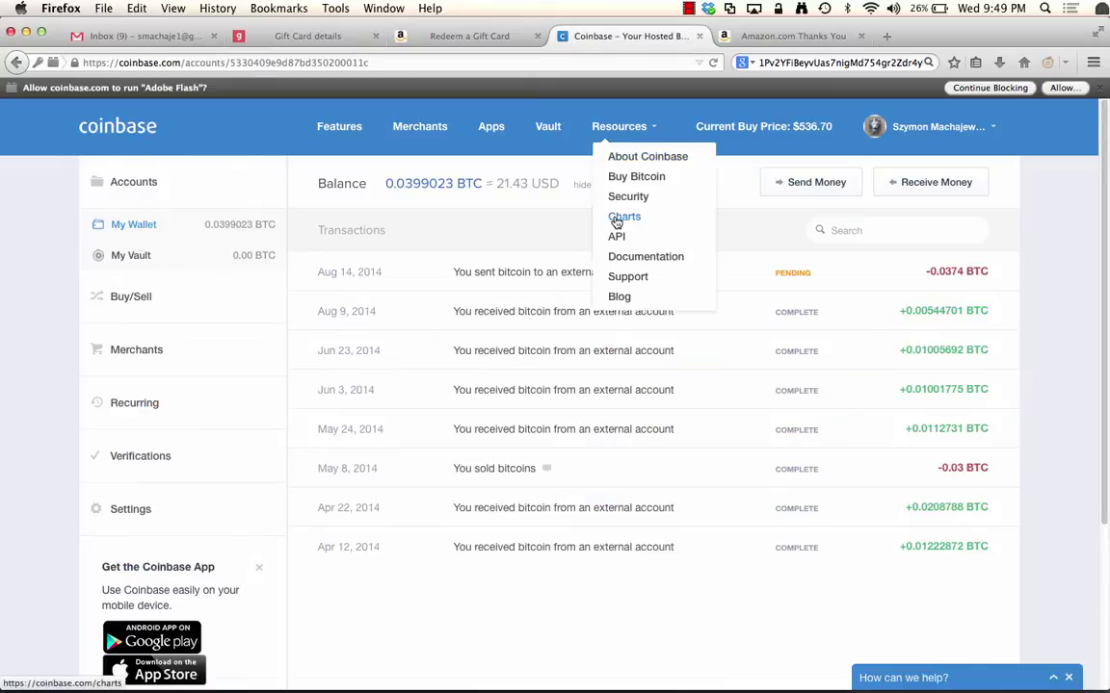
pyautogui.click(135, 225)
pyautogui.click(135, 226)
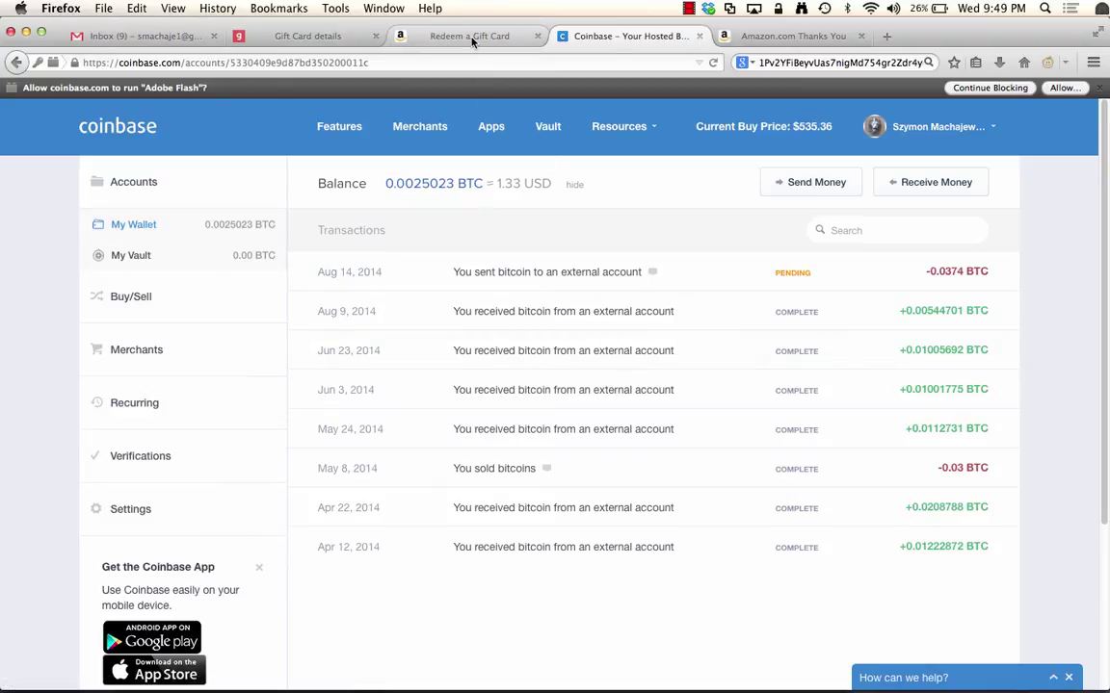
# Return to Gyft, open the gift card shop and dismiss the location-sharing request
pyautogui.click(276, 35)
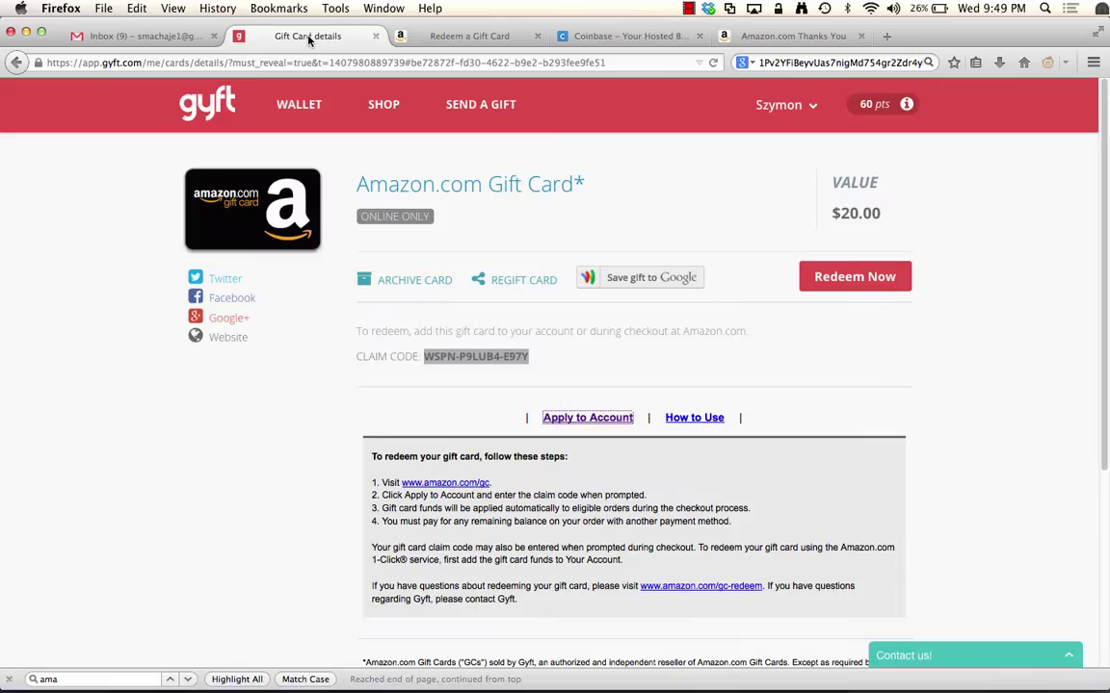
pyautogui.click(383, 112)
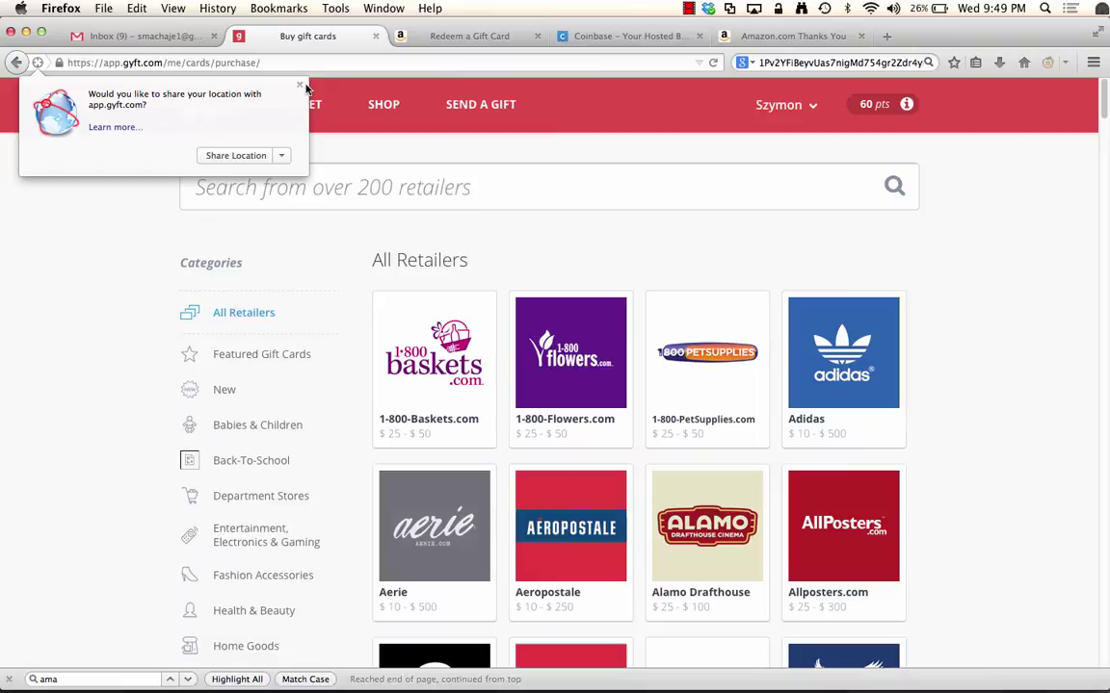
pyautogui.click(299, 85)
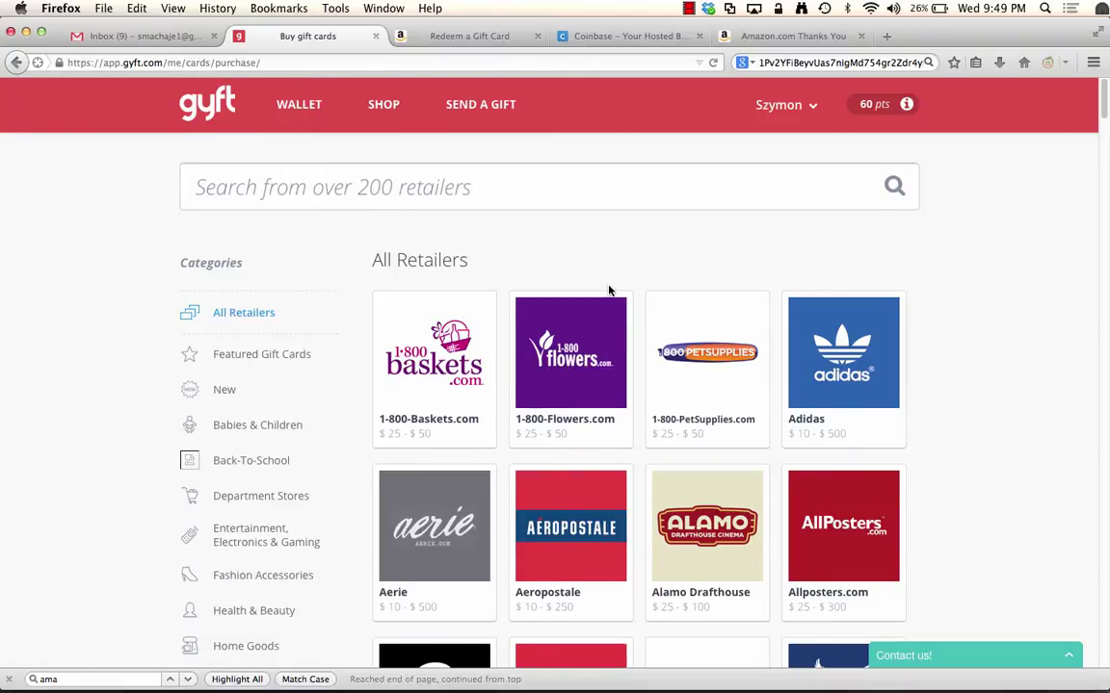
# Browse the complete All Retailers list in the Gyft shop to examine the available gift cards and their value ranges
pyautogui.scroll(-3, 606, 290)
pyautogui.scroll(-9, 609, 291)
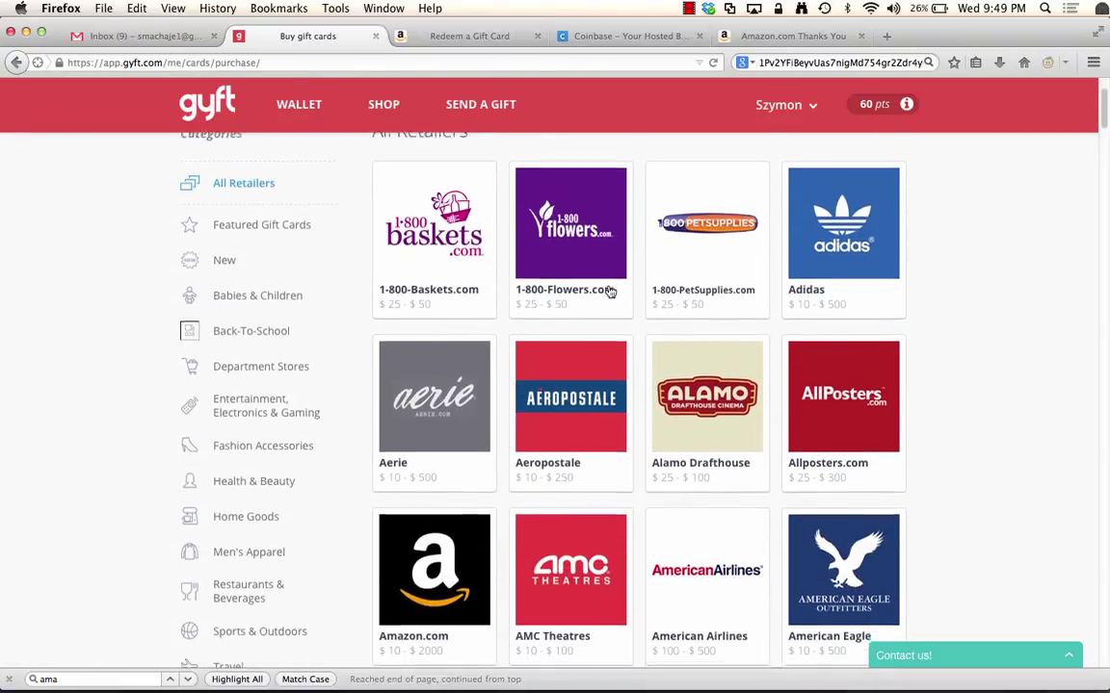
pyautogui.scroll(-4, 610, 291)
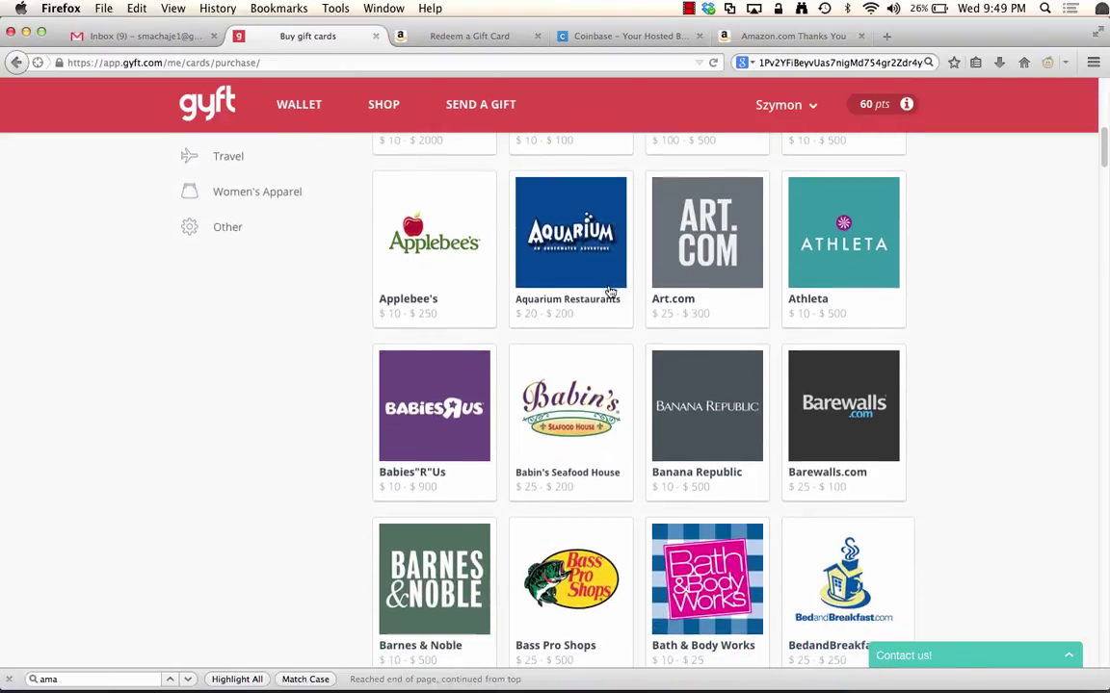
pyautogui.scroll(-10, 609, 291)
pyautogui.scroll(-3, 609, 291)
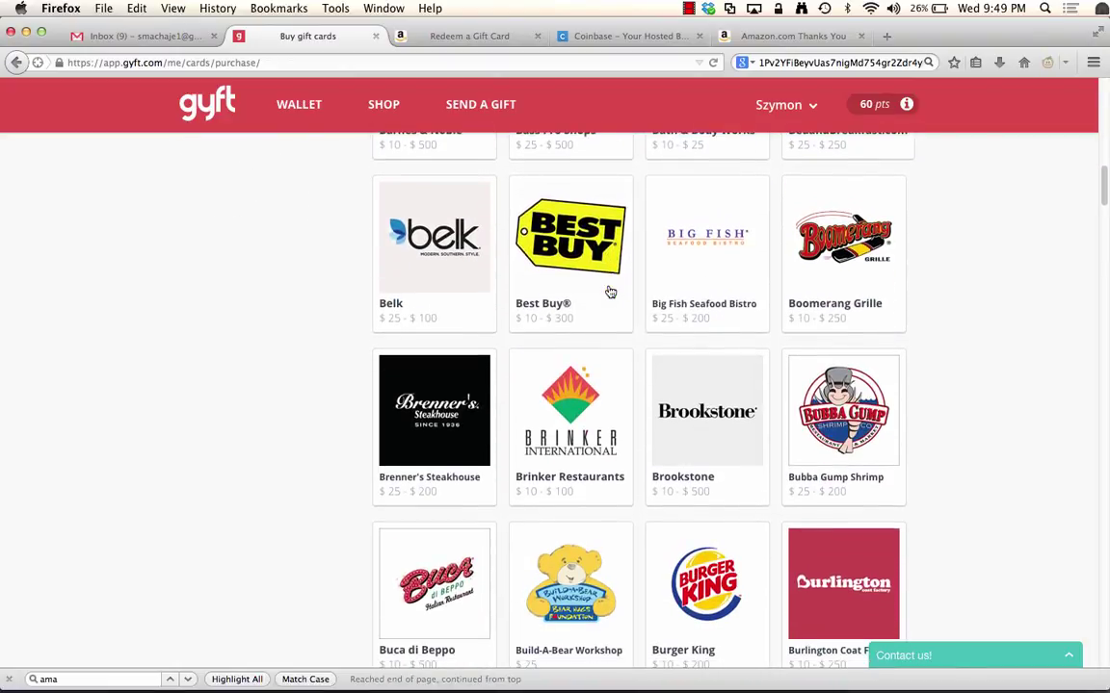
pyautogui.scroll(-9, 610, 291)
pyautogui.scroll(-4, 610, 291)
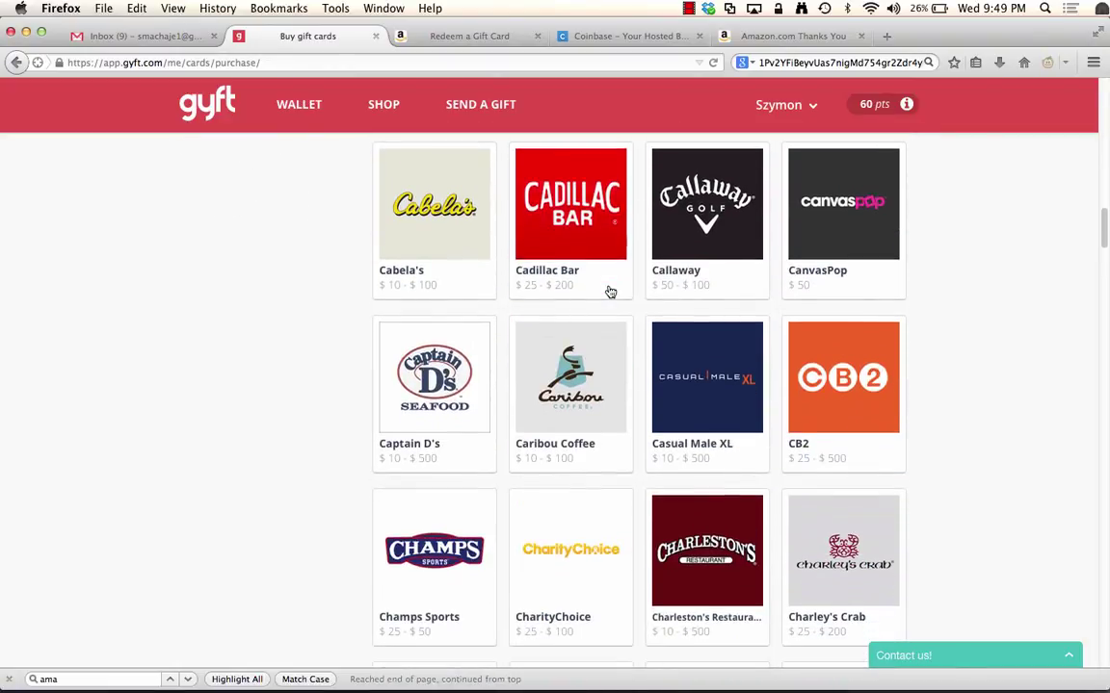
pyautogui.scroll(-10, 610, 290)
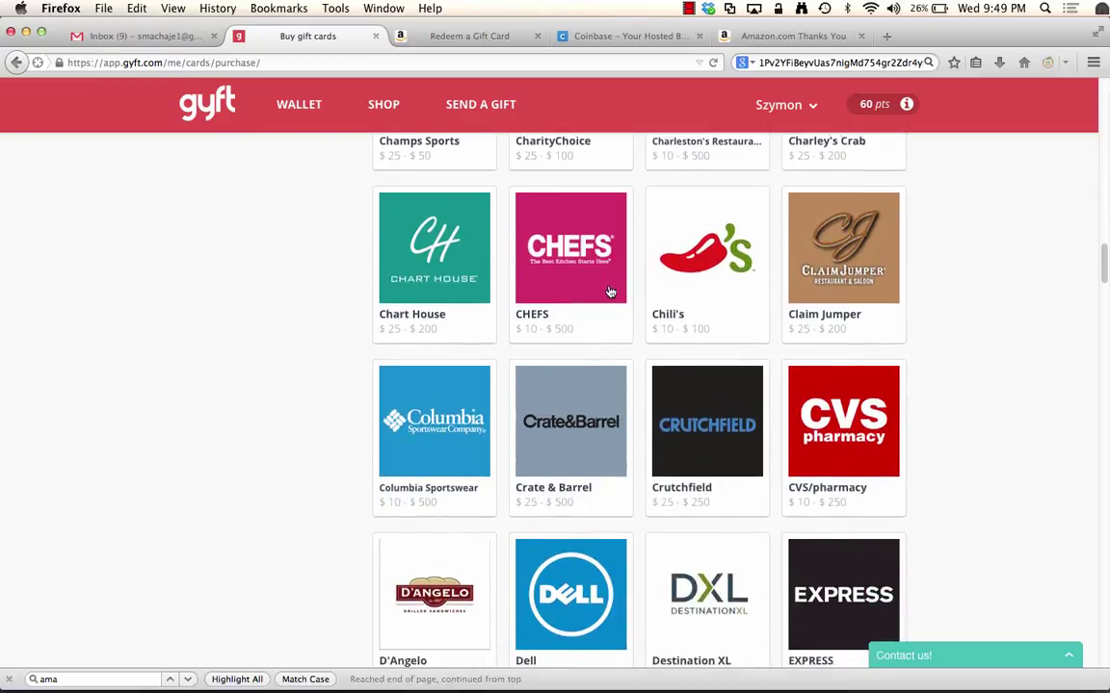
pyautogui.scroll(-13, 610, 291)
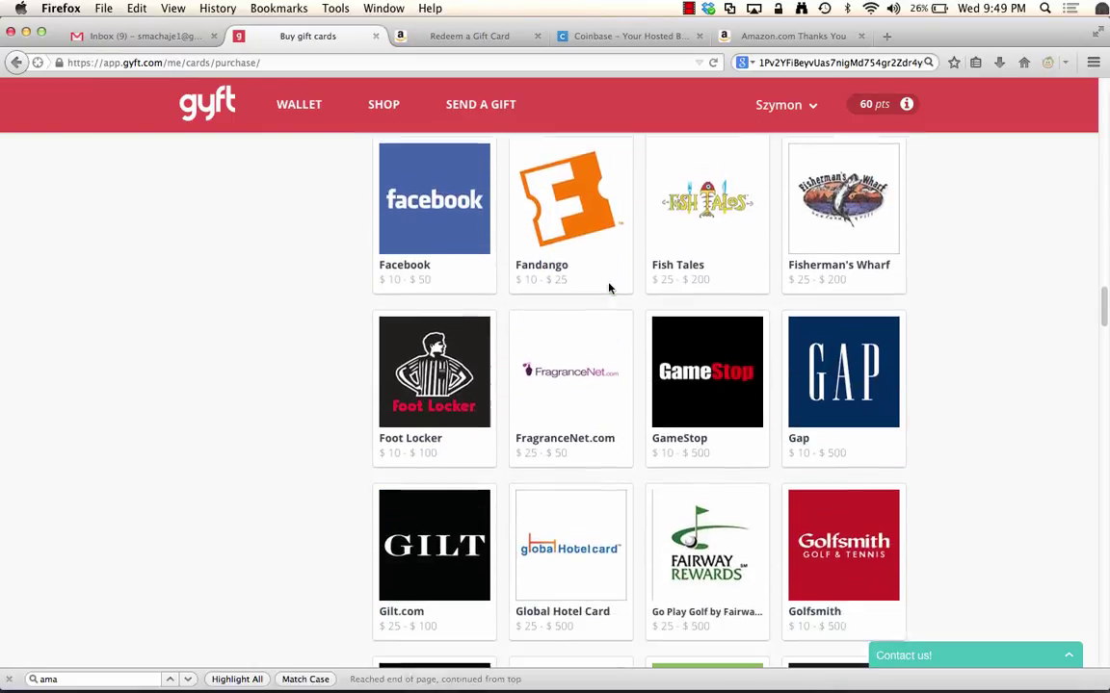
pyautogui.scroll(-1, 608, 287)
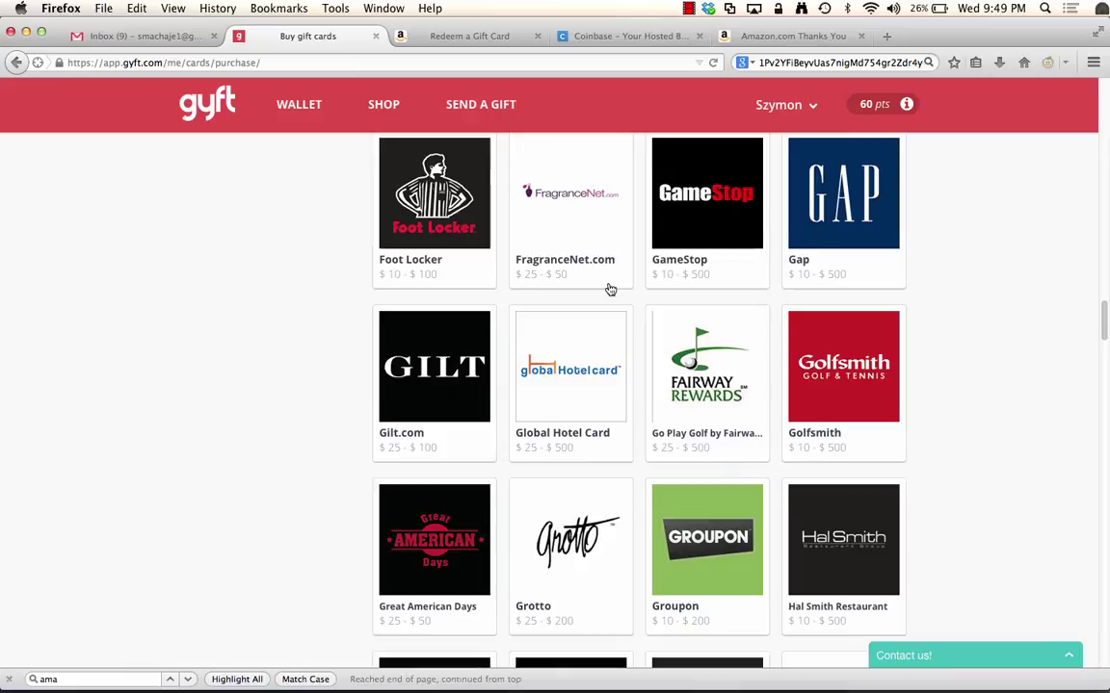
pyautogui.scroll(-10, 609, 289)
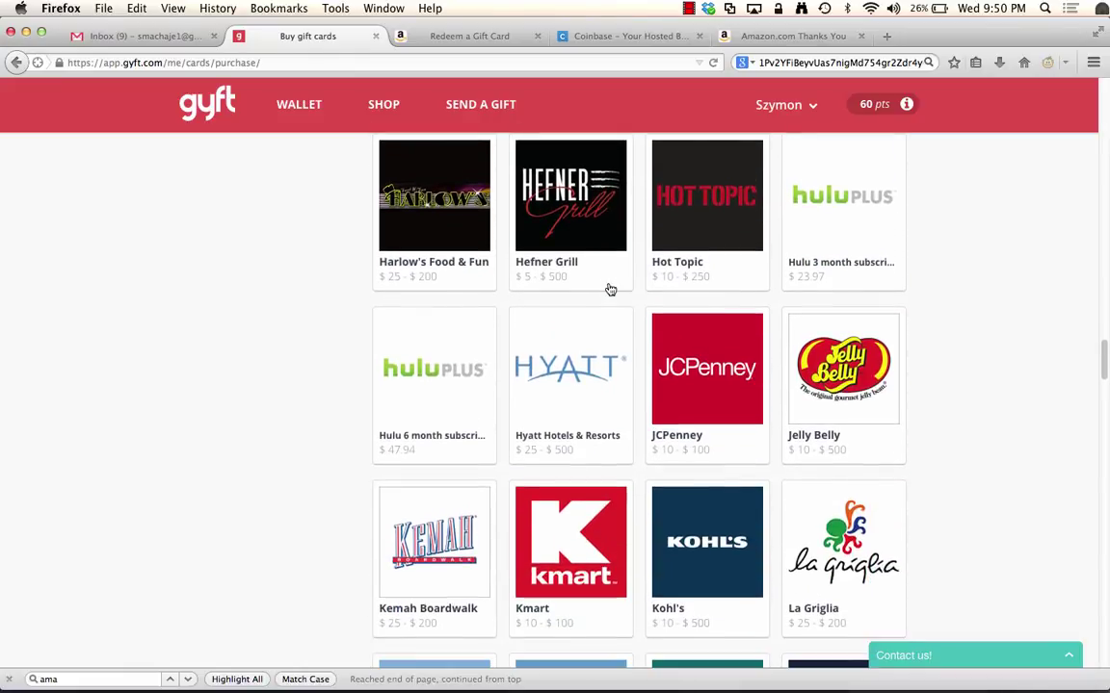
pyautogui.scroll(-10, 610, 289)
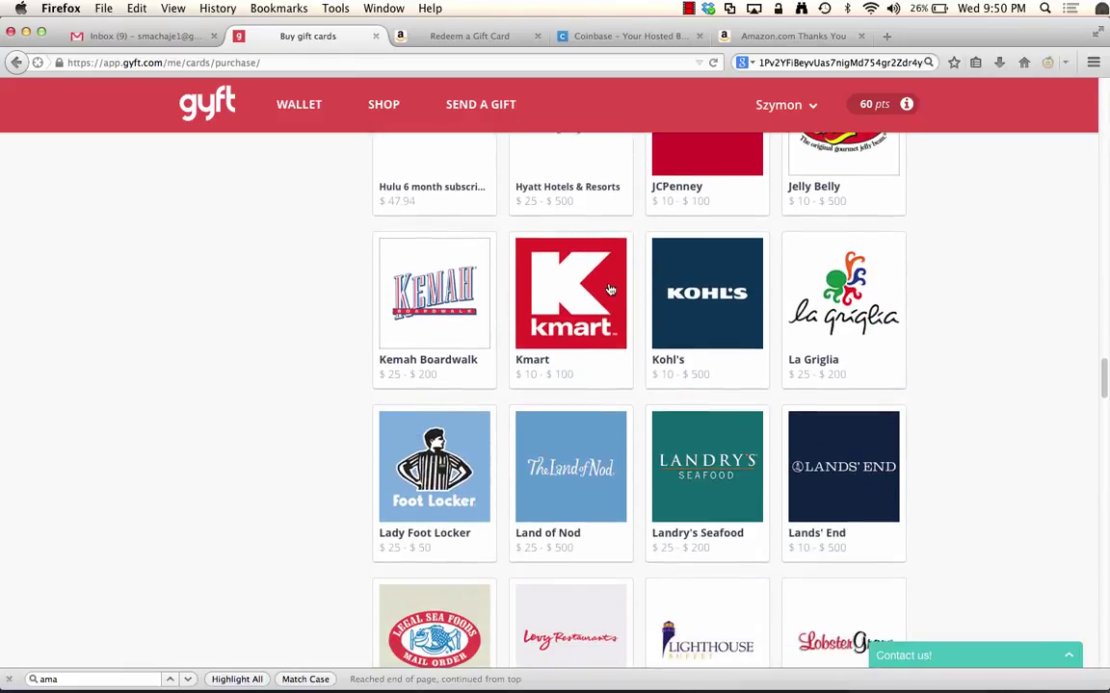
pyautogui.scroll(-10, 610, 289)
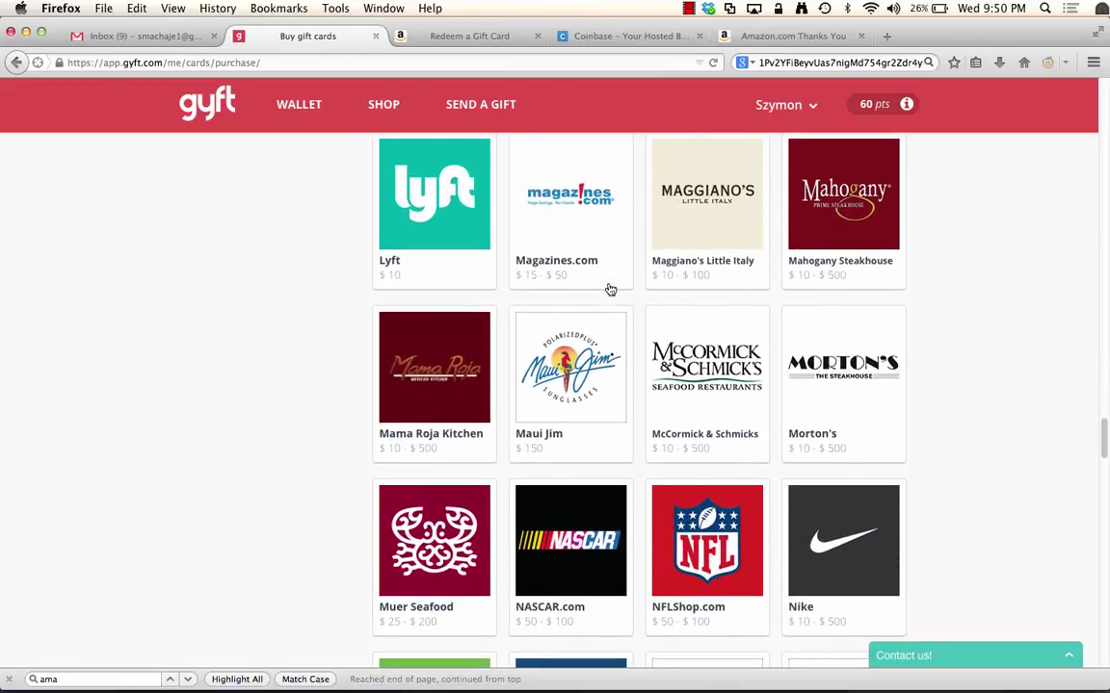
pyautogui.scroll(-10, 610, 289)
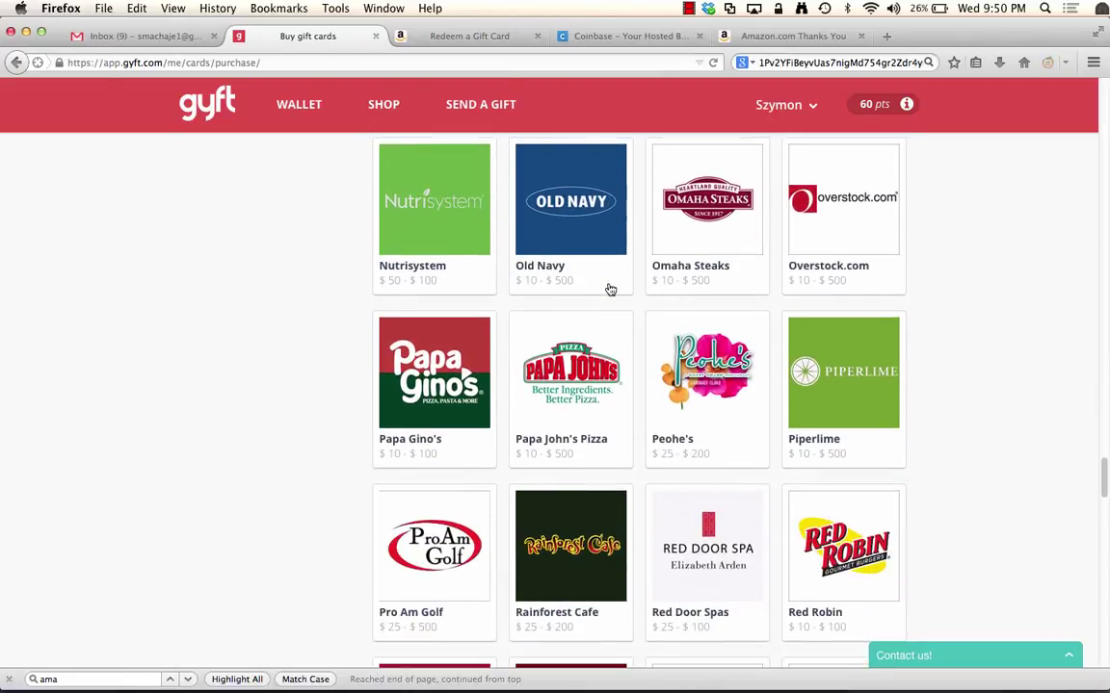
pyautogui.scroll(-10, 609, 289)
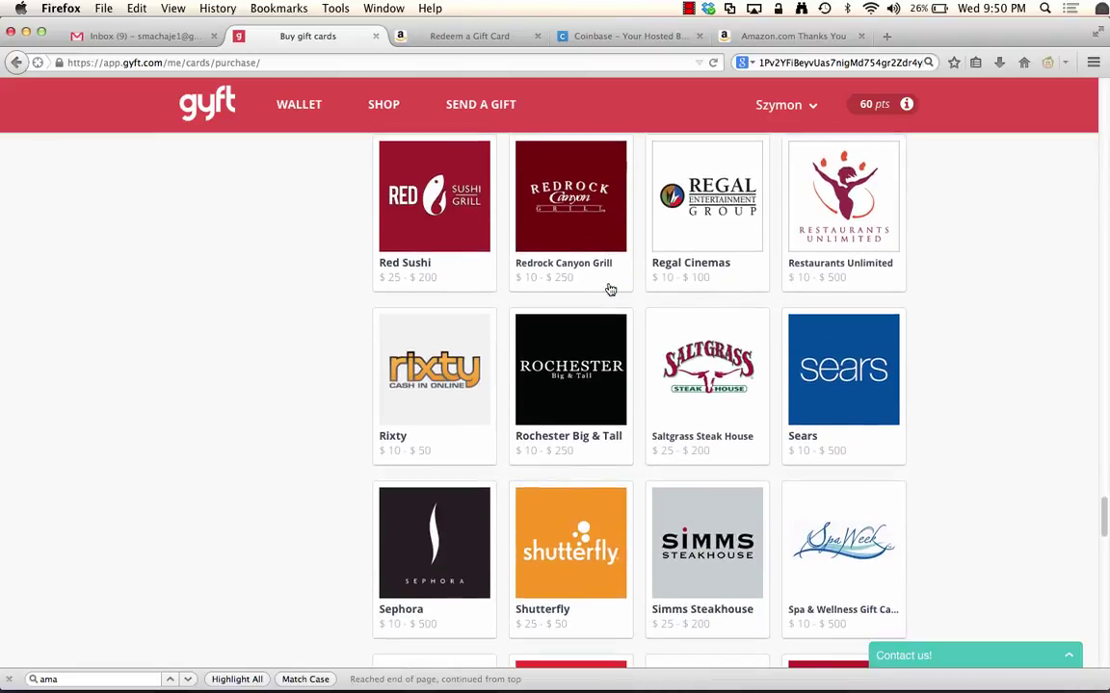
pyautogui.scroll(-10, 610, 289)
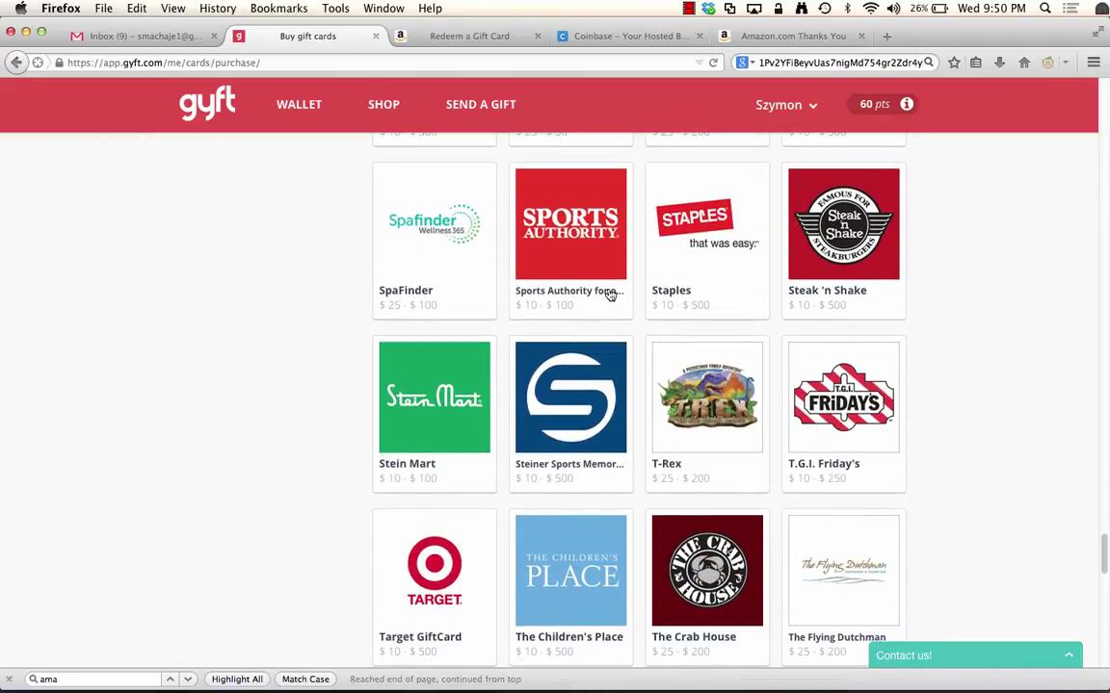
pyautogui.scroll(-20, 610, 295)
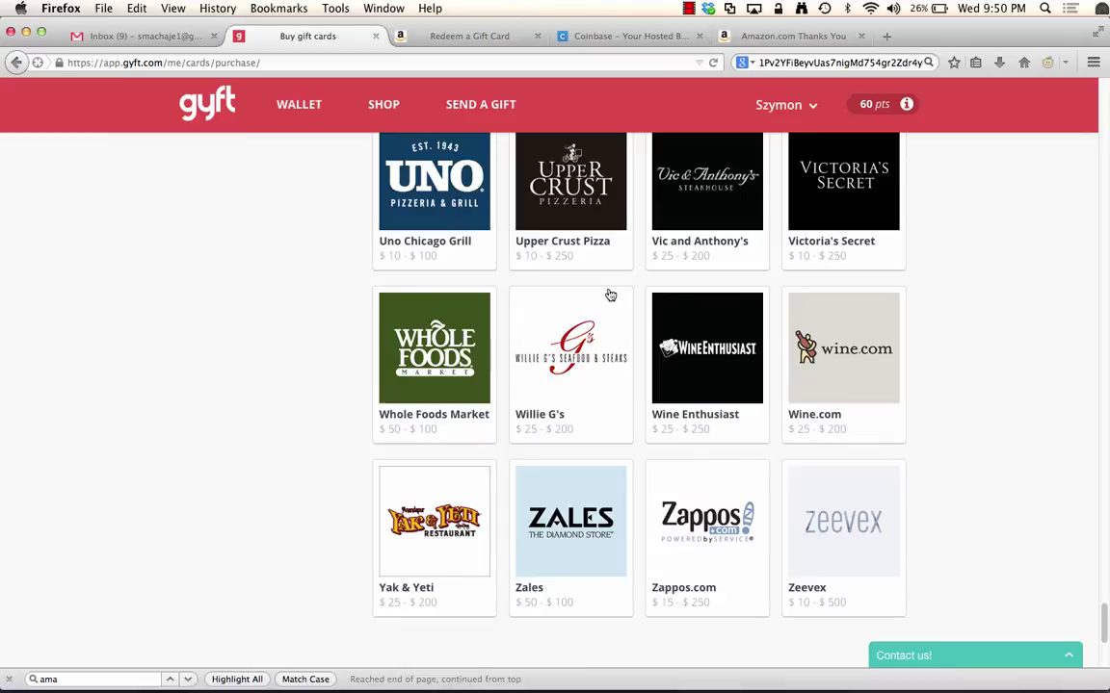
pyautogui.scroll(1, 610, 295)
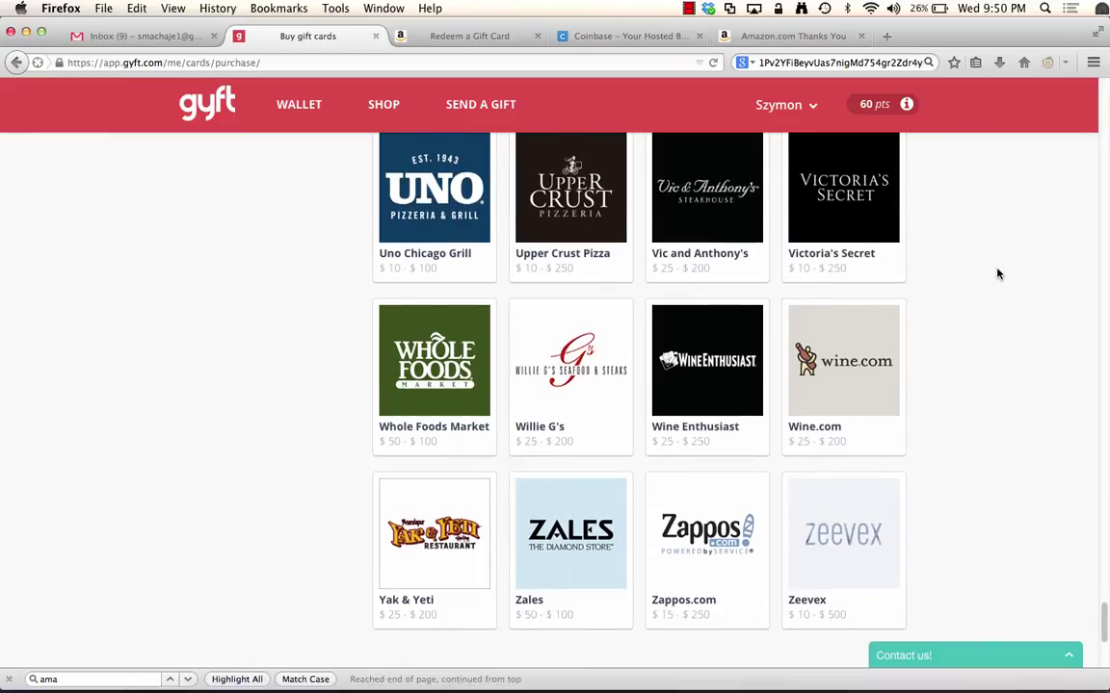